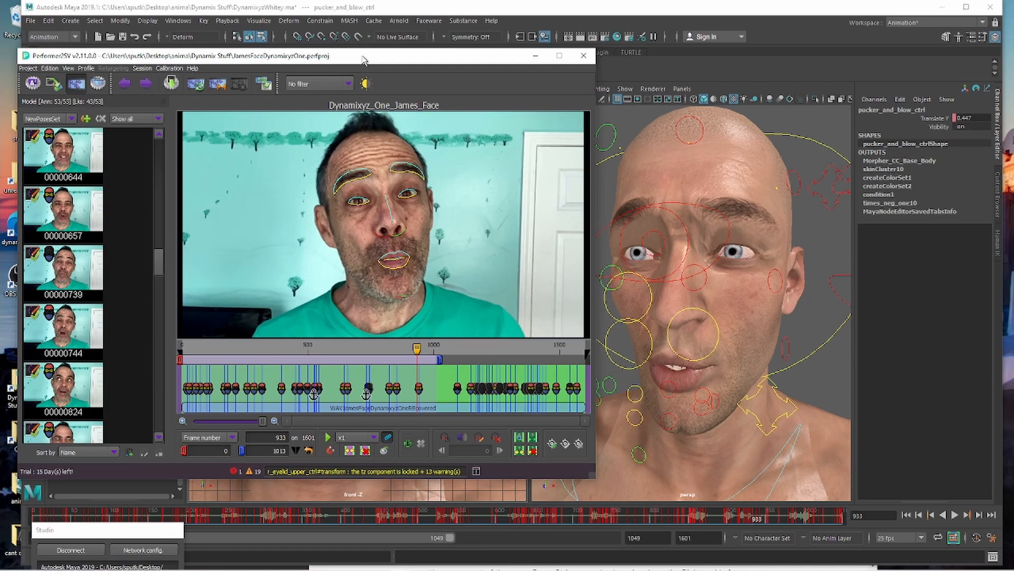
left_click_drag(362, 60, 347, 63)
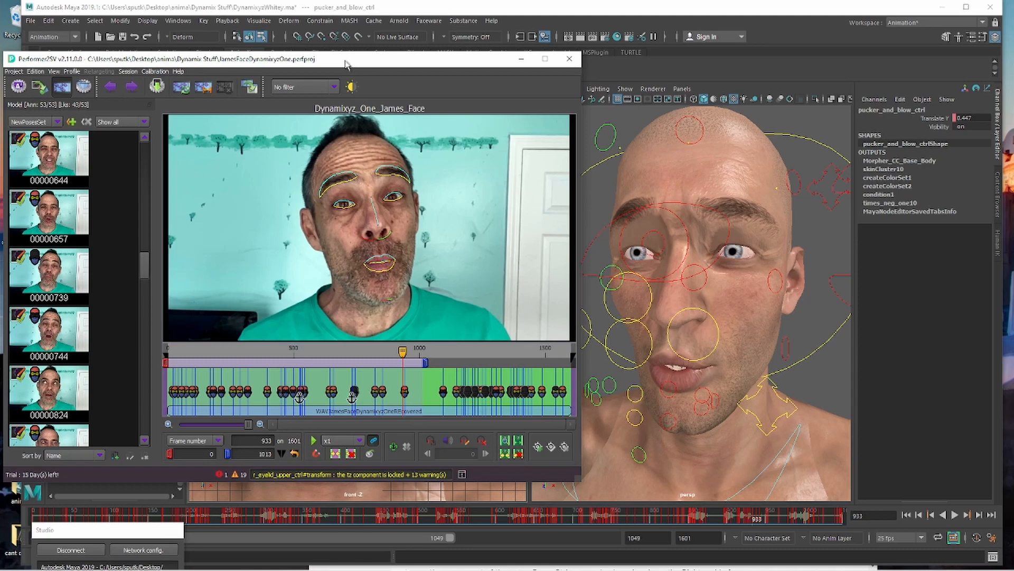
left_click_drag(347, 64, 346, 65)
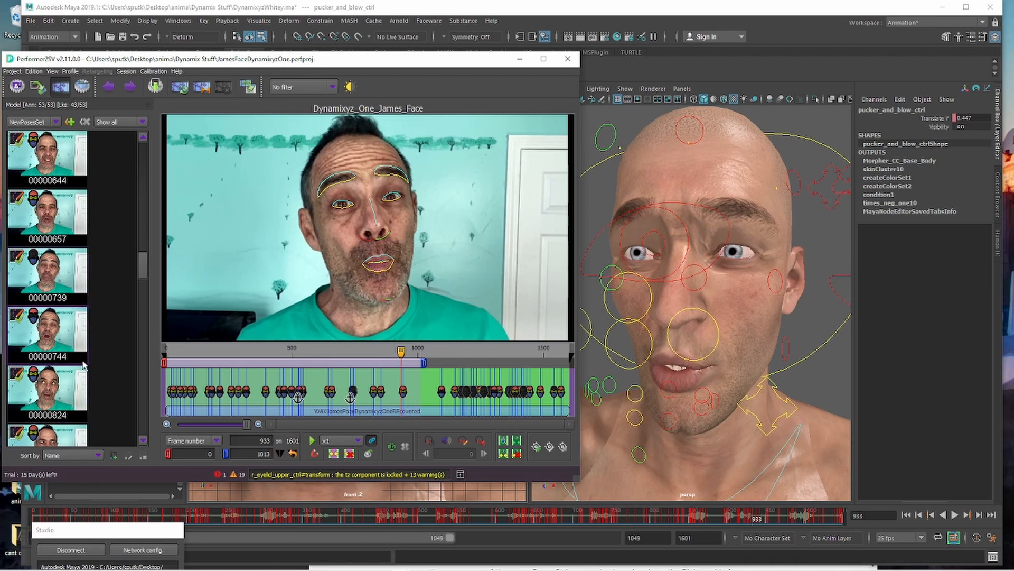
left_click_drag(141, 271, 150, 293)
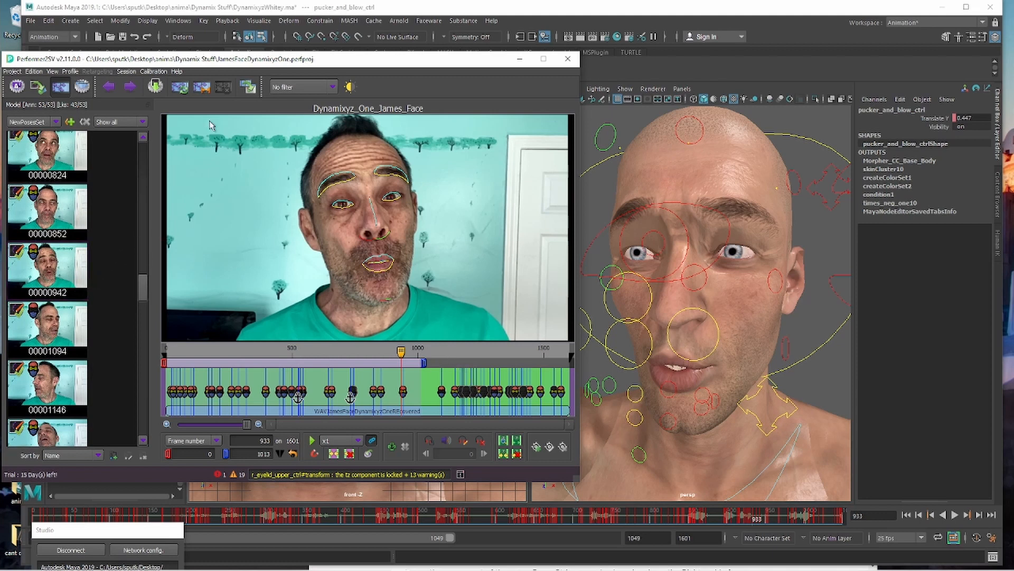
Step: Add frame 933 to the pose set, run auto annotation for comparison, and use the annotation from the tracking result
left_click(155, 86)
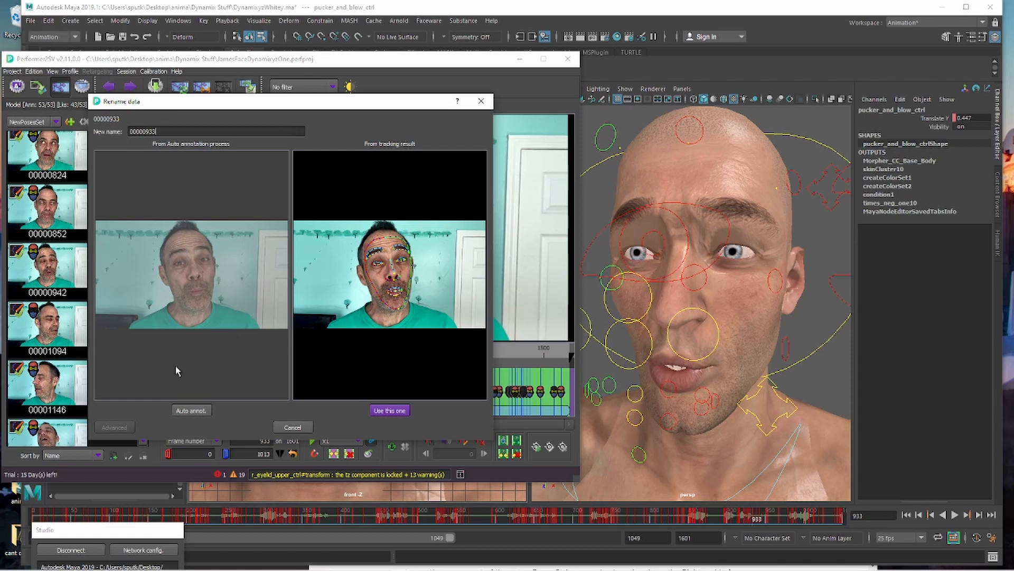
left_click(190, 410)
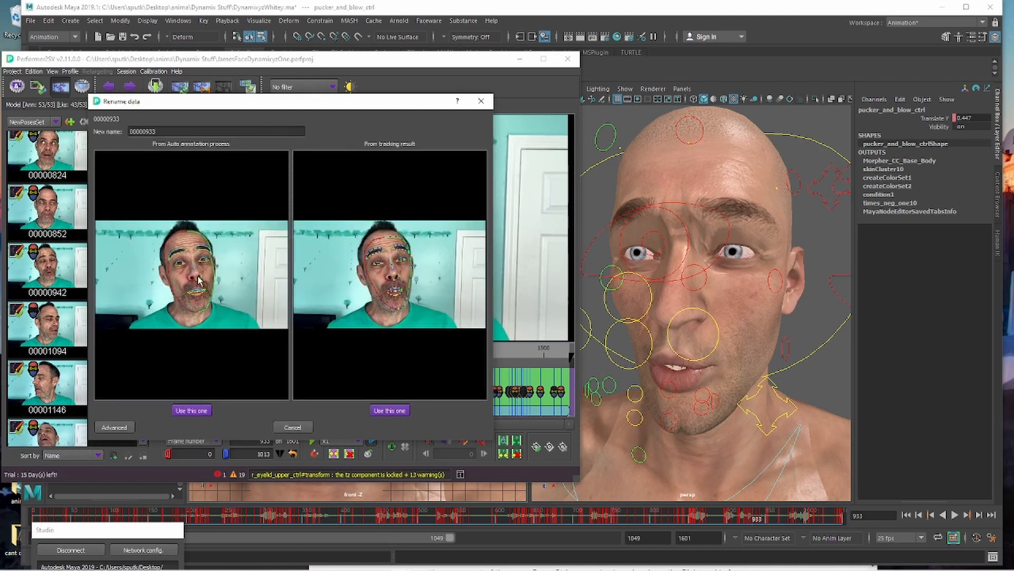
scroll(195, 290, "up", 5)
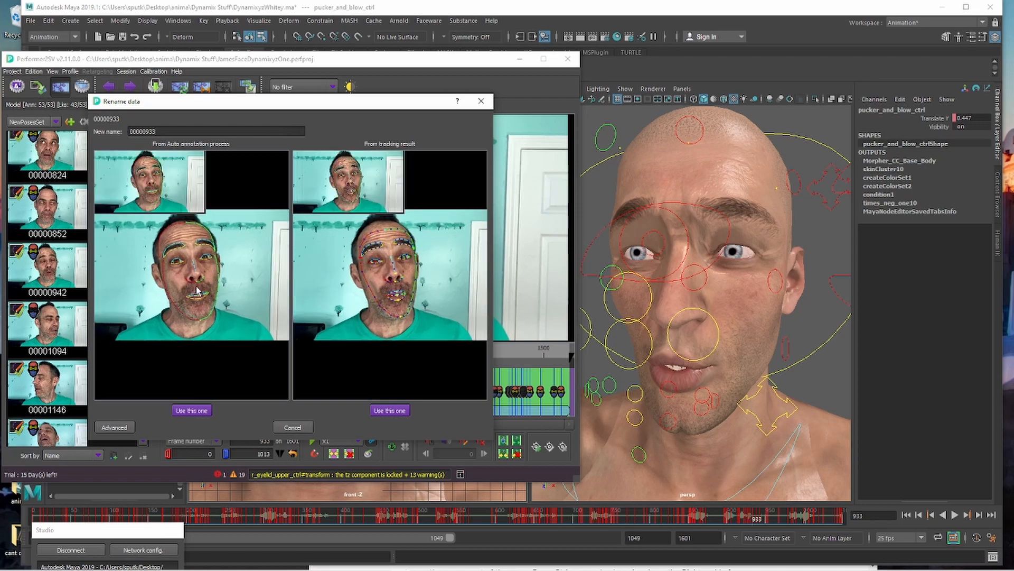
scroll(202, 291, "up", 3)
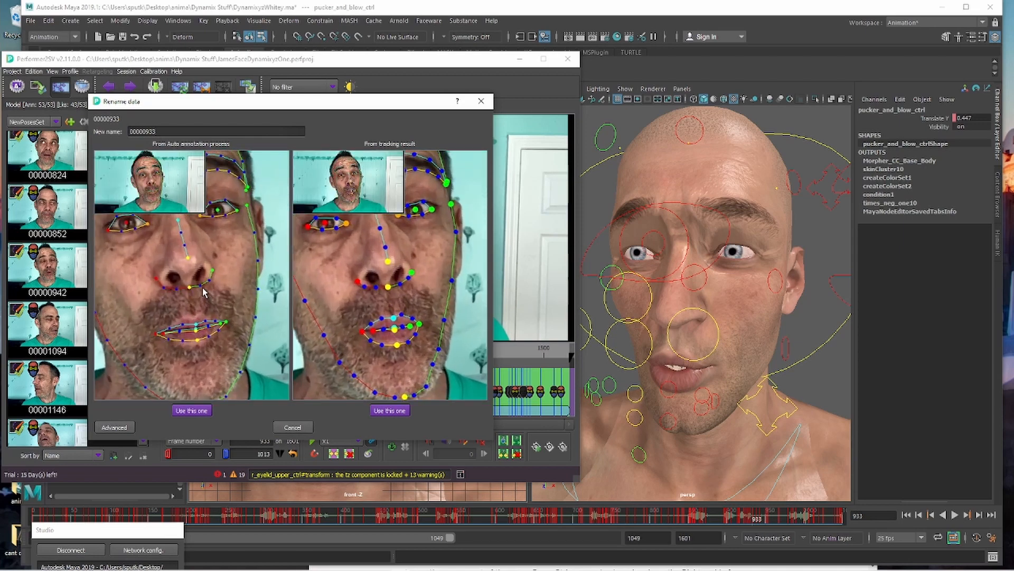
scroll(203, 292, "up", 3)
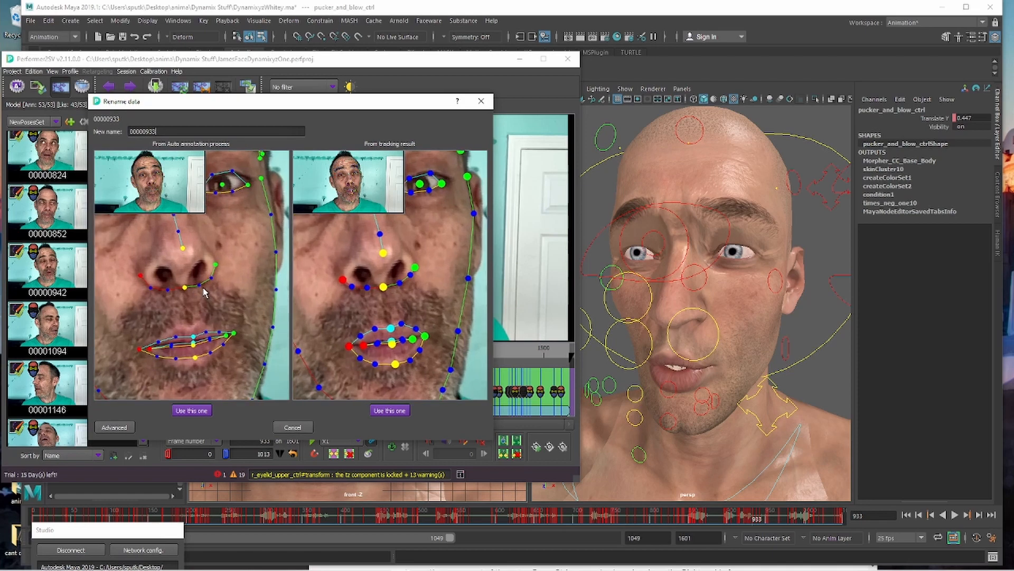
scroll(204, 292, "down", 6)
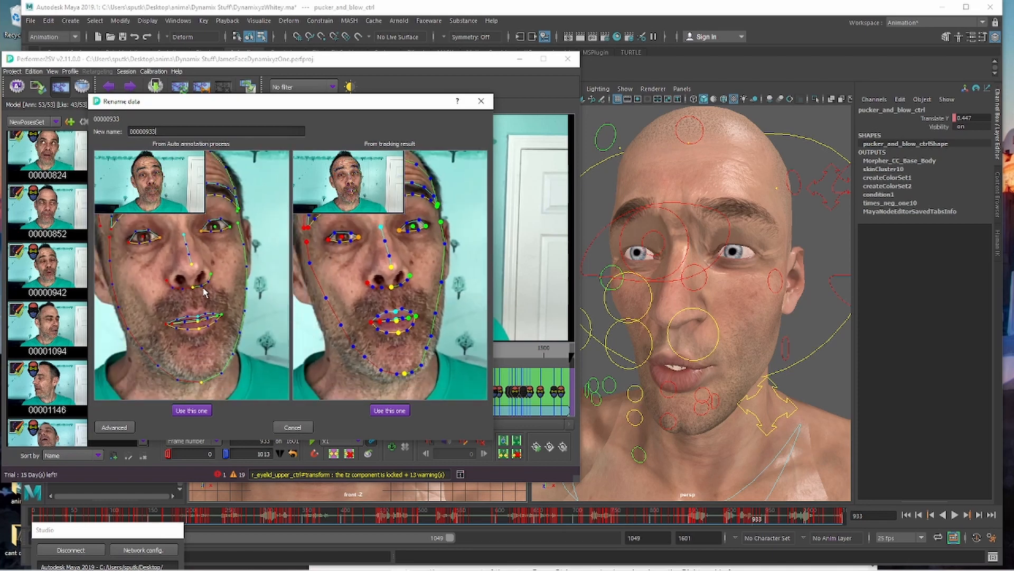
scroll(204, 292, "down", 2)
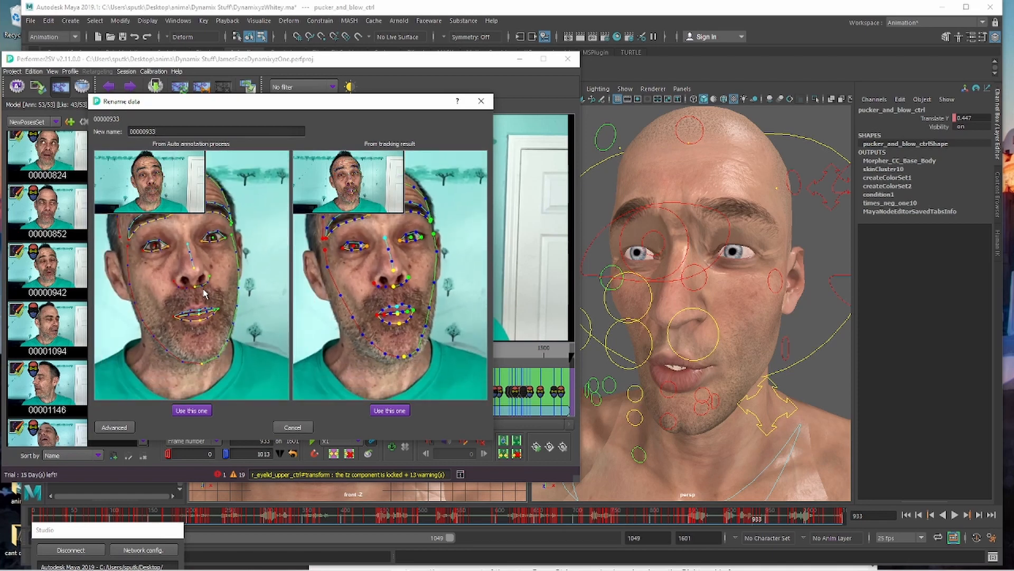
left_click(389, 411)
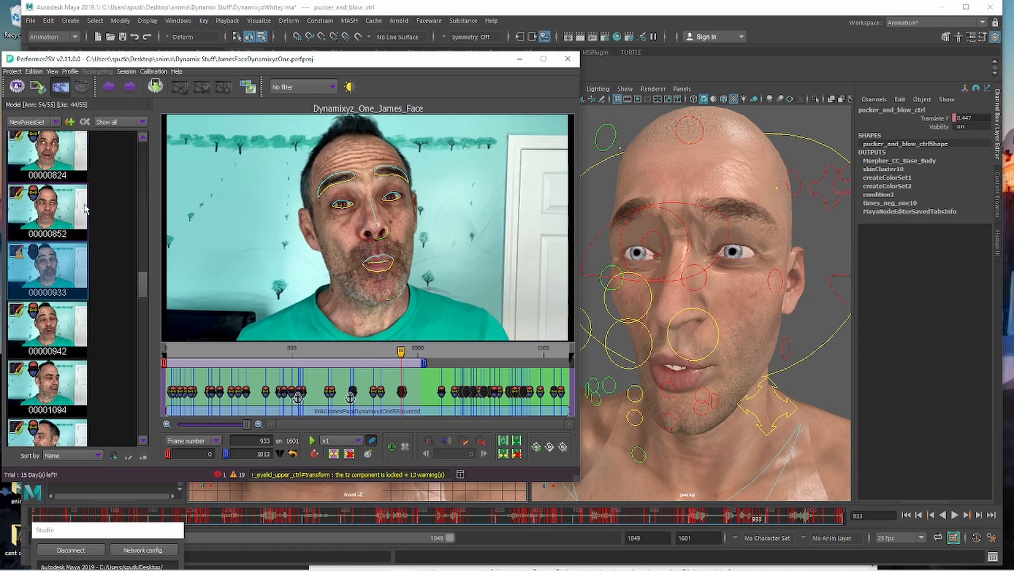
Step: Annotate pose 00000933 by moving the misplaced jawline points out to the face's edge, using pose 00000852 as a reference
left_click(17, 87)
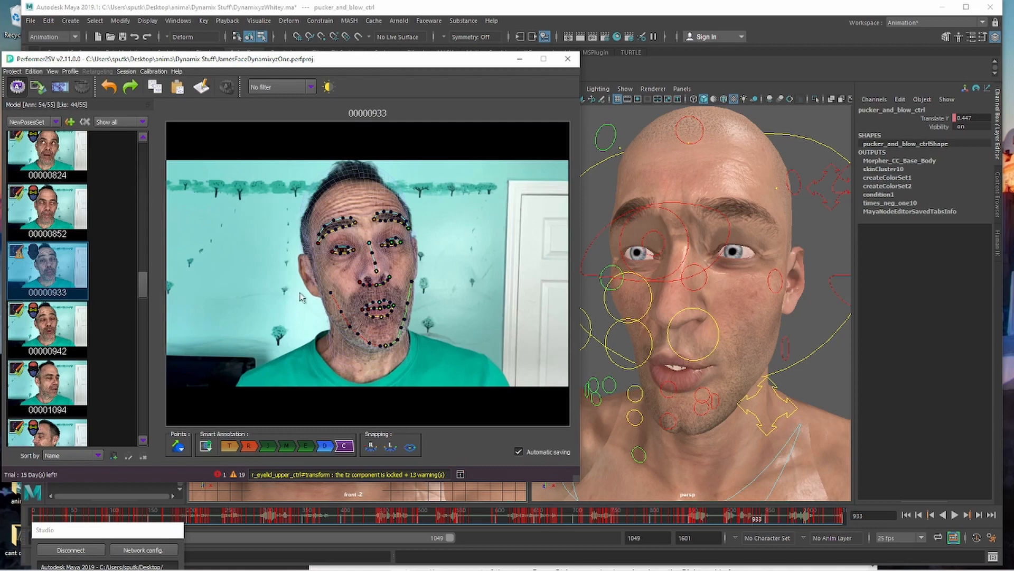
scroll(391, 305, "up", 4)
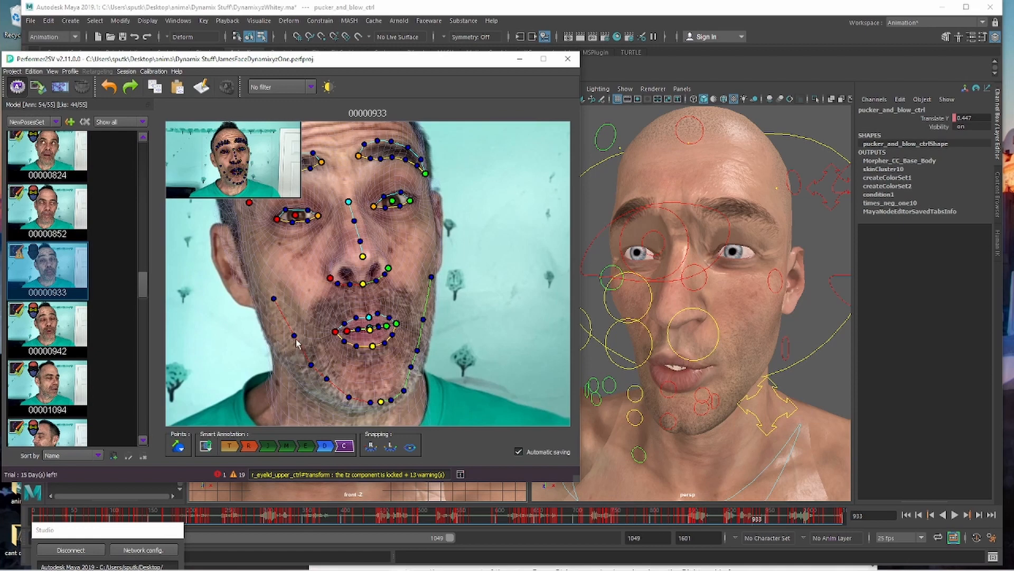
left_click_drag(294, 335, 287, 338)
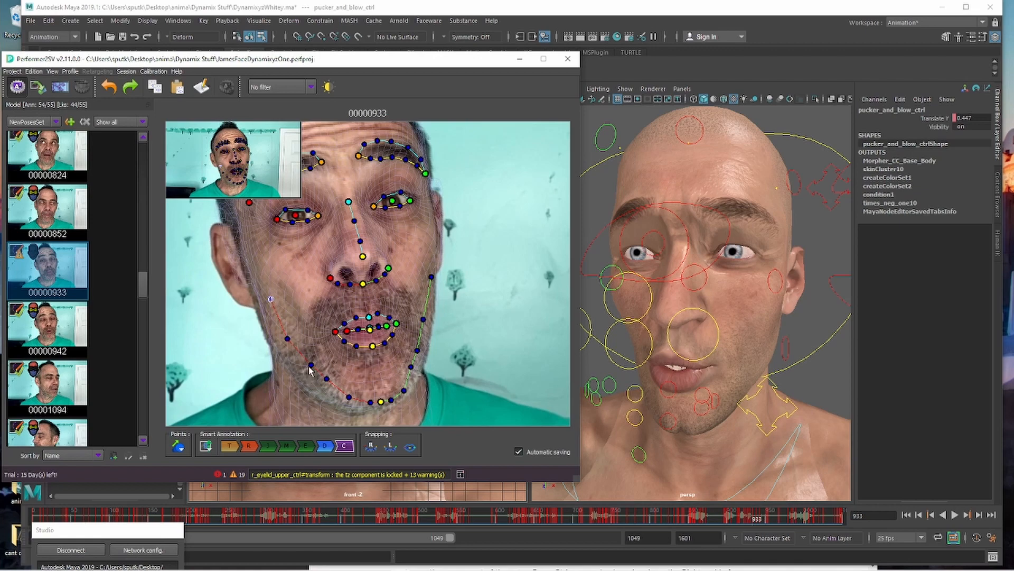
left_click_drag(311, 365, 312, 366)
left_click(43, 213)
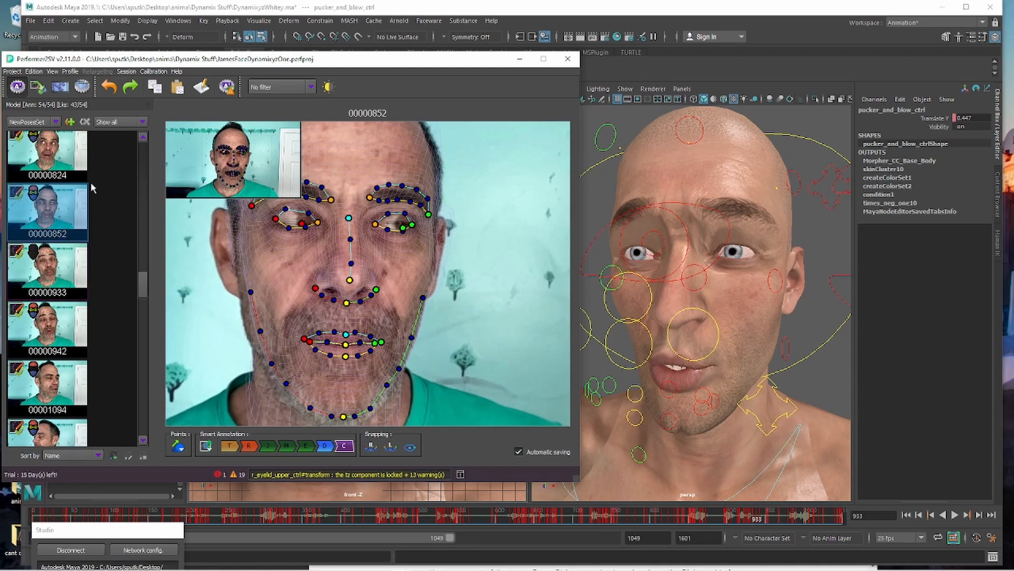
left_click(78, 272)
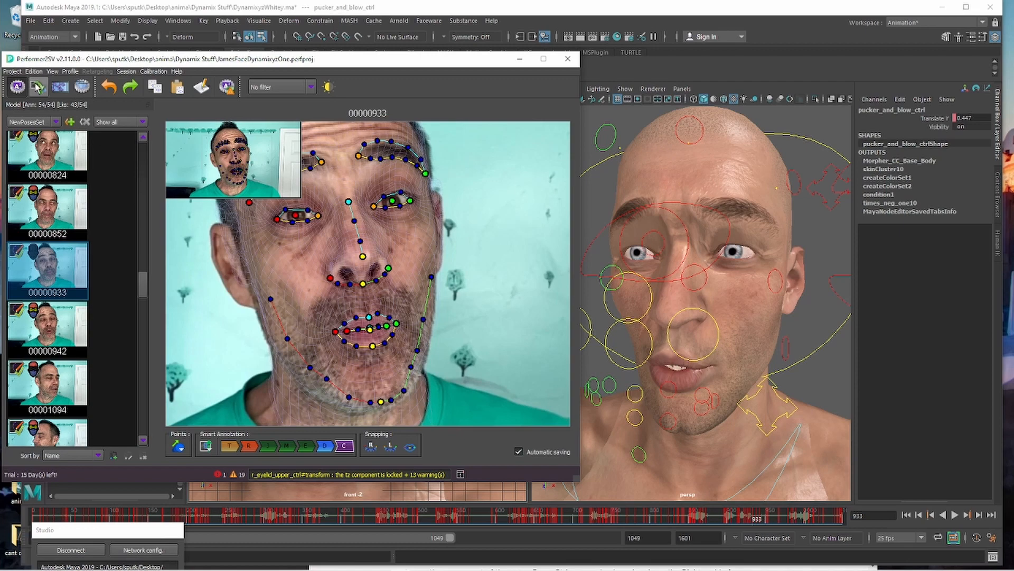
Step: Show pose 00000933 for retargeting, switch to Maya, and lower pucker_and_blow_ctrl to a Translate Y of about -0.783
left_click(37, 86)
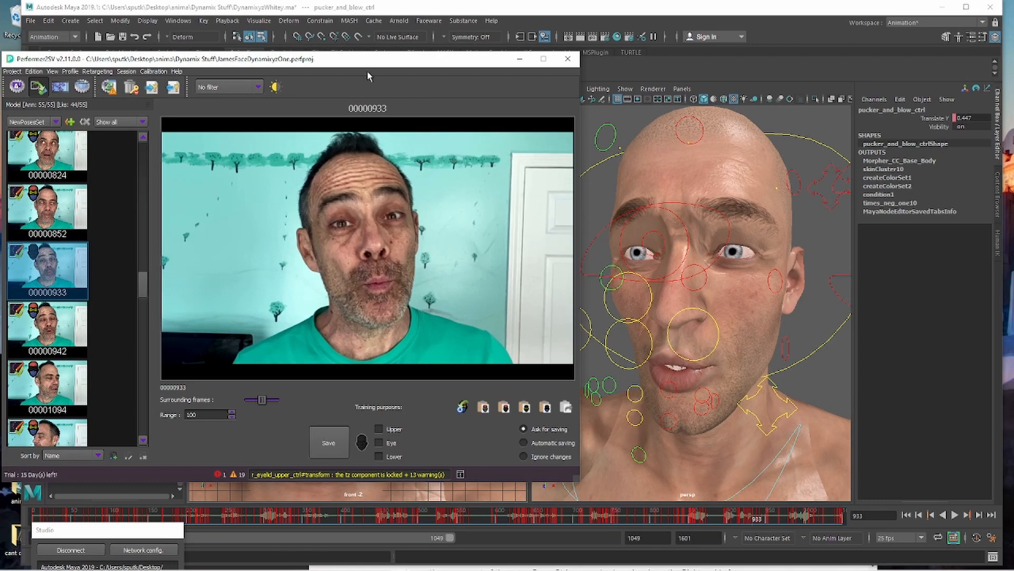
left_click_drag(346, 65, 12, 86)
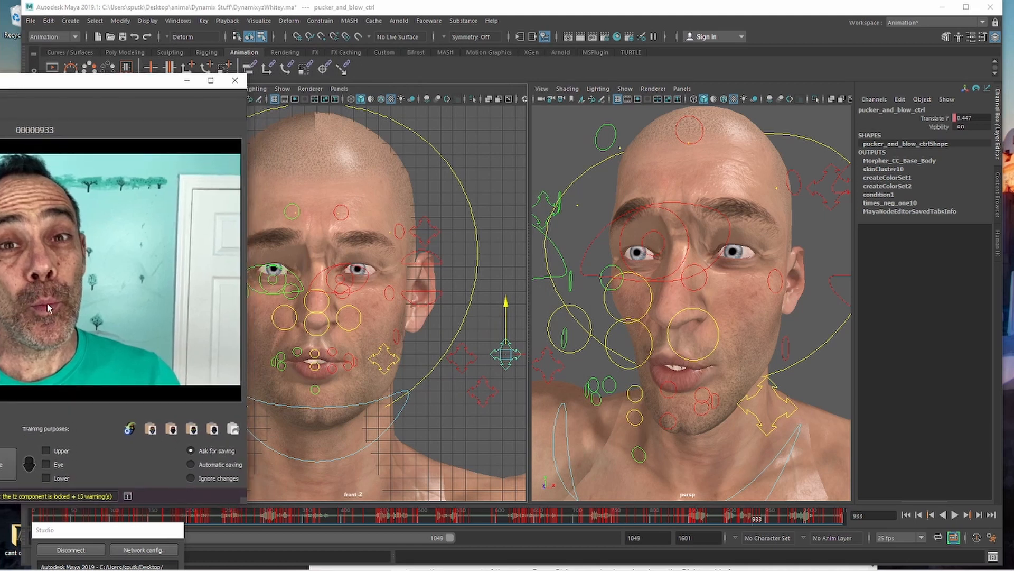
left_click(508, 359)
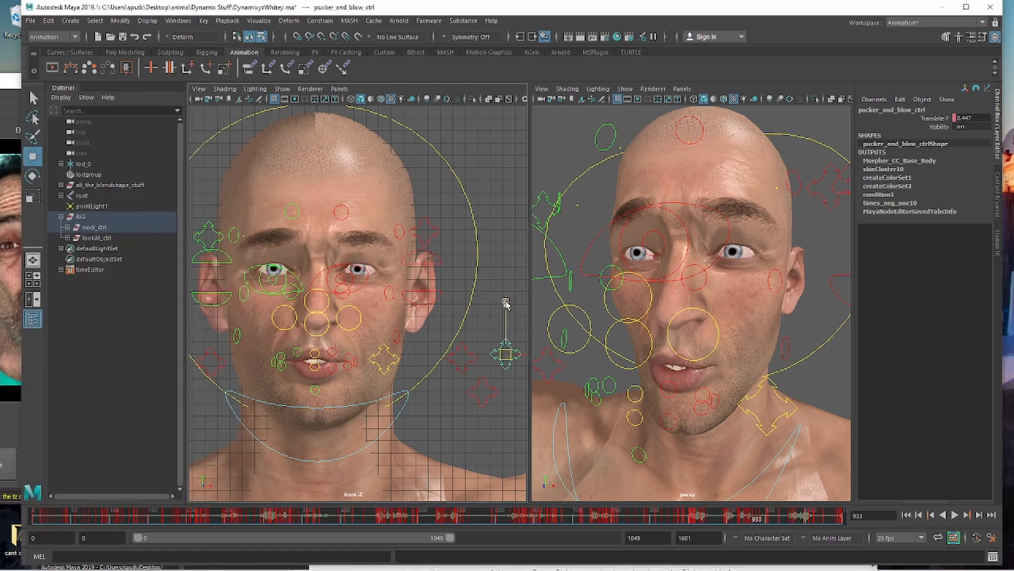
left_click_drag(505, 303, 503, 312)
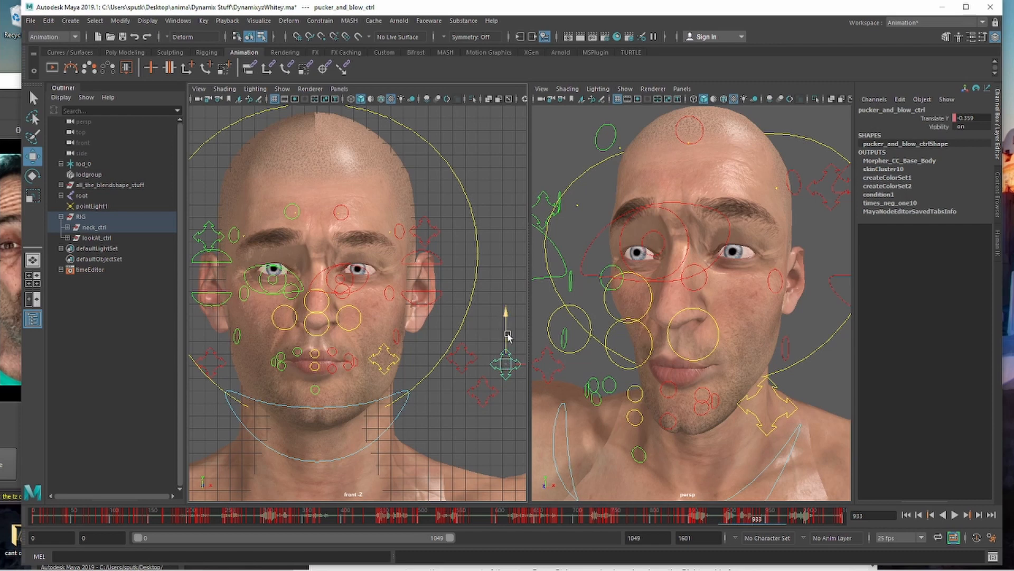
left_click_drag(506, 362, 505, 368)
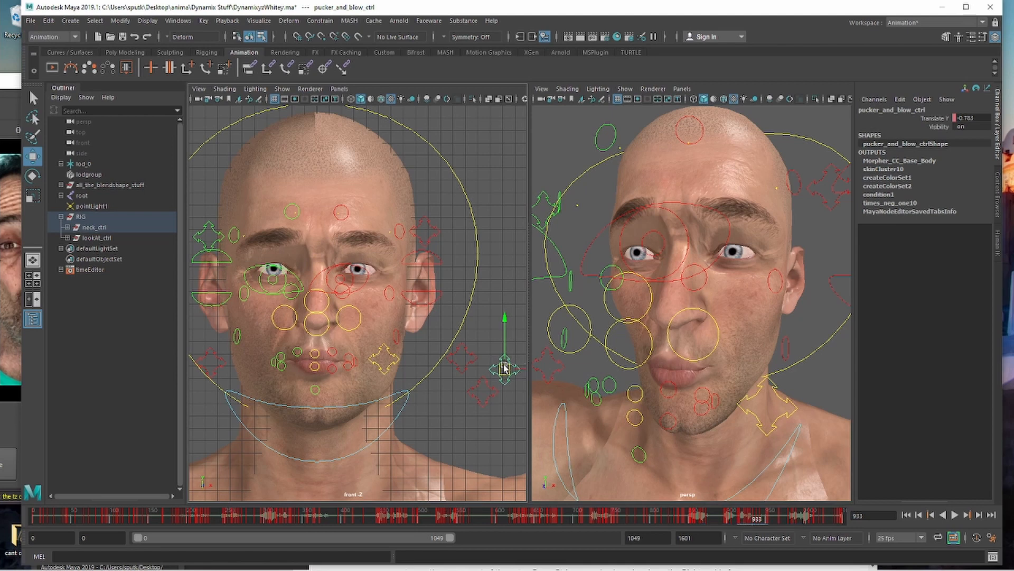
Step: Set the Translate Z of jawCTRL to 0 to close the jaw
left_click(303, 408)
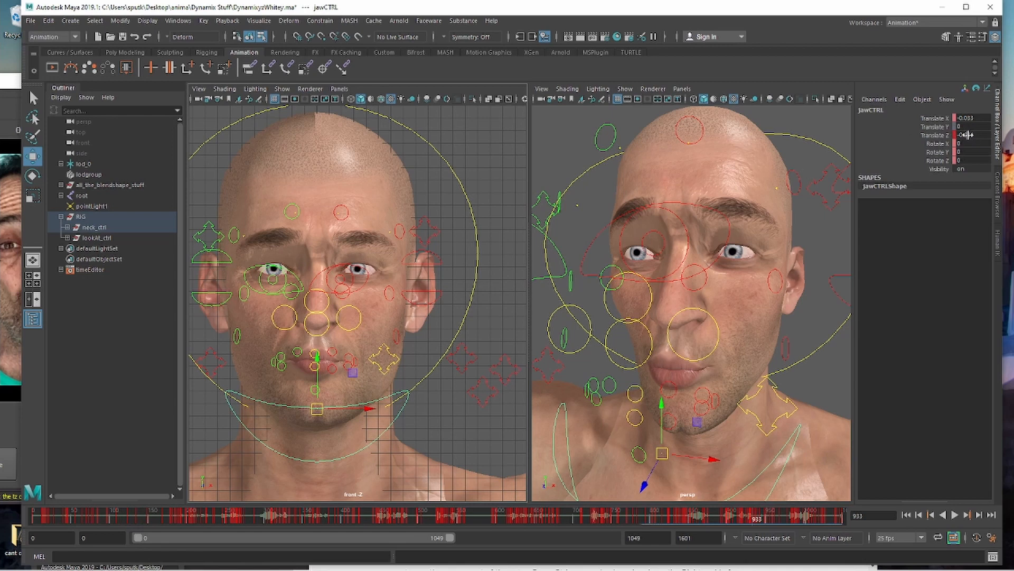
double_click(971, 136)
type("-0.0")
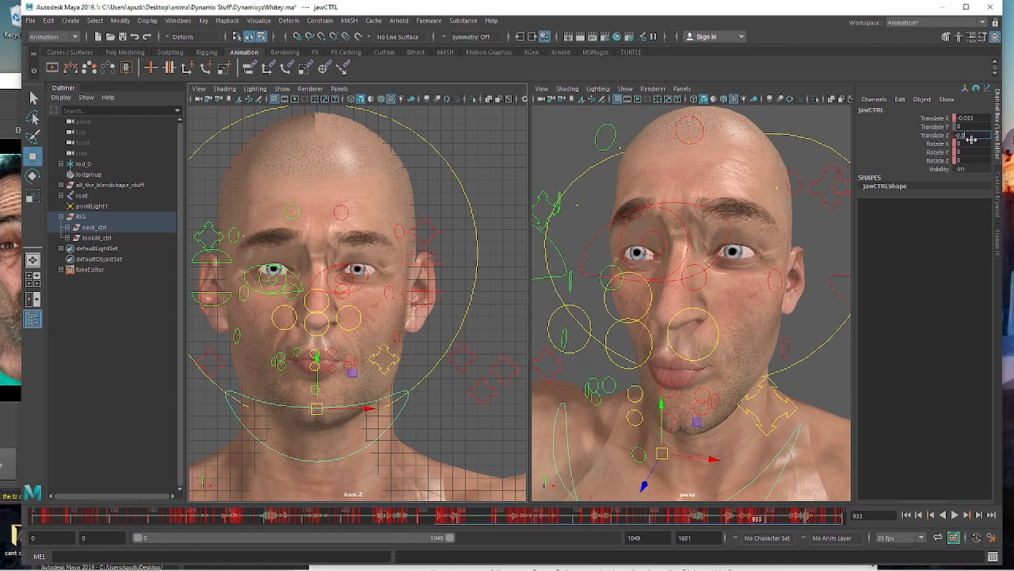
key("Return")
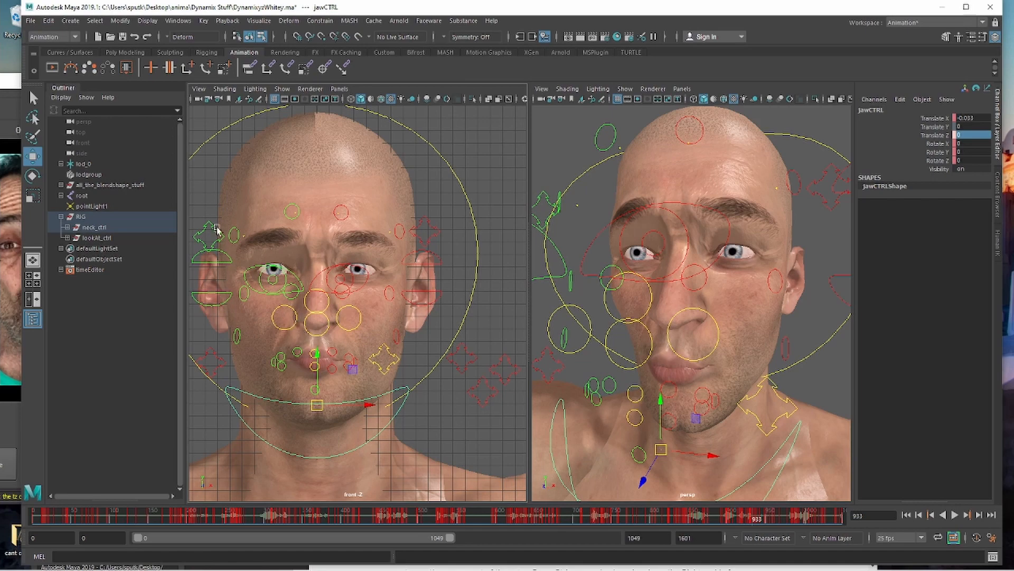
Step: Switch back to Performer2SV and save the rig pose for 00000933 with only the Lower face region enabled
left_click(7, 102)
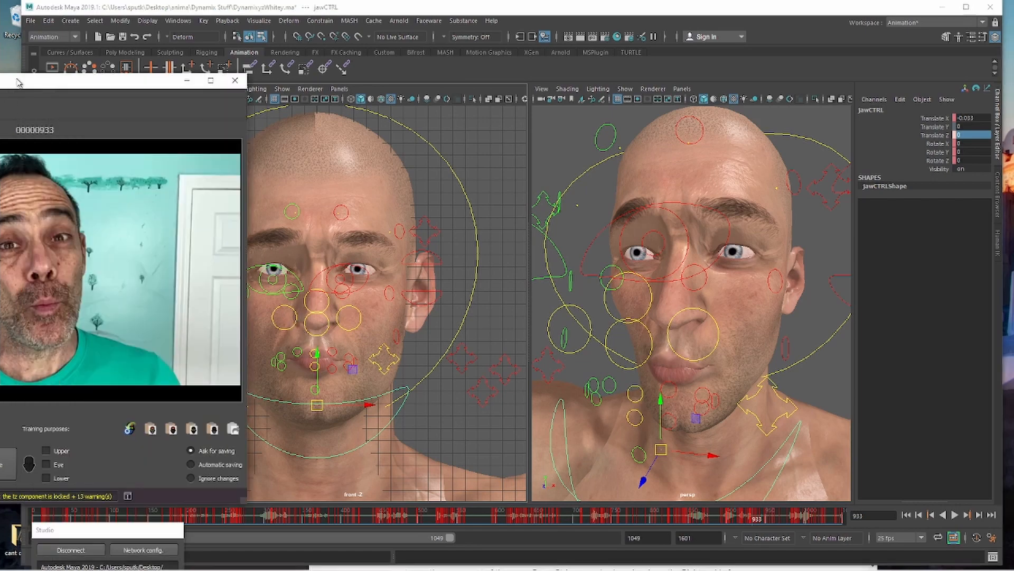
left_click_drag(18, 78, 297, 61)
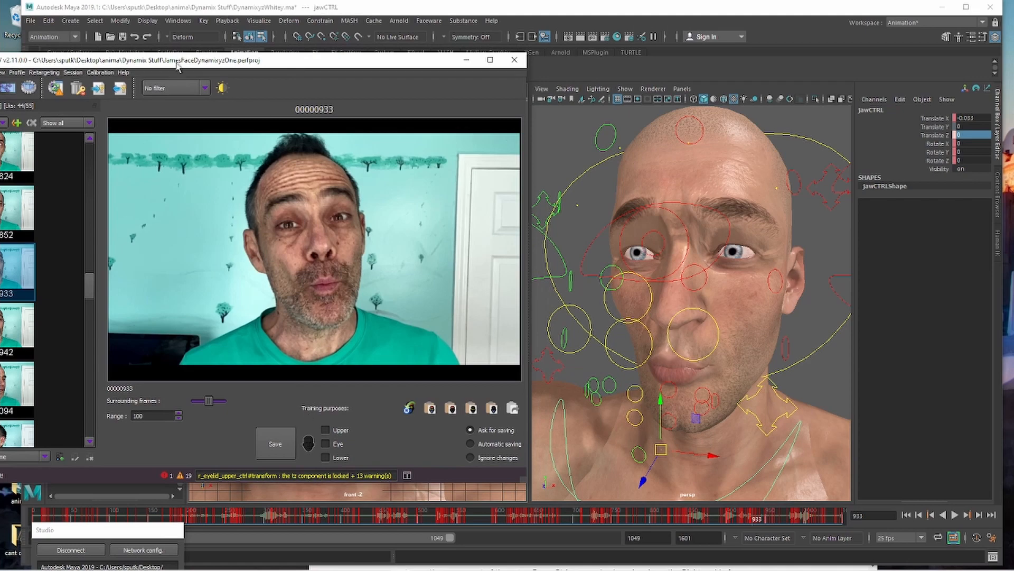
left_click_drag(178, 64, 223, 58)
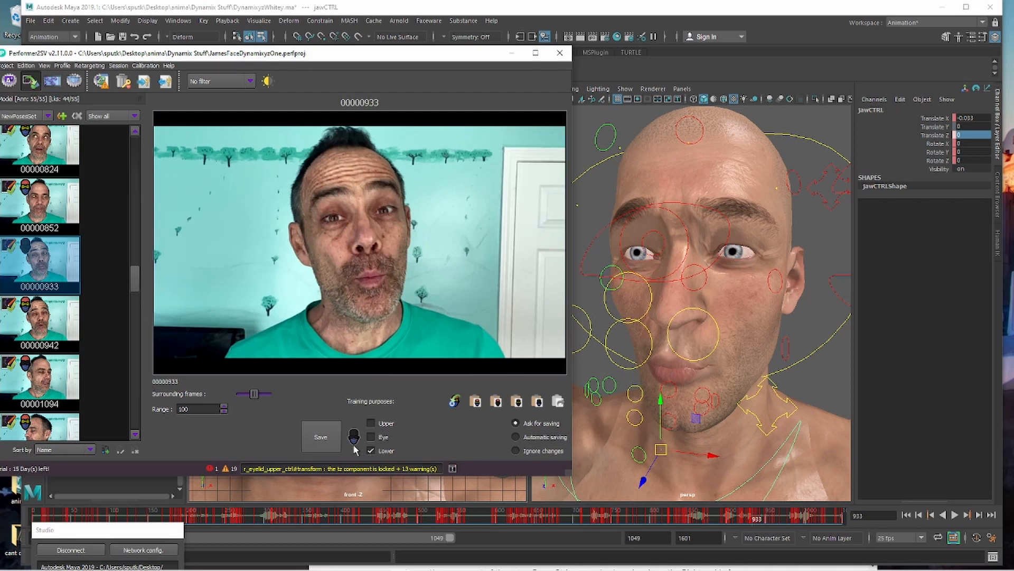
left_click(326, 440)
Step: Build the retargeting profile, accepting the rebuild of the tracking profile first
mouse_move(85, 56)
left_mouse_down()
mouse_move(111, 72)
mouse_move(95, 65)
left_mouse_up()
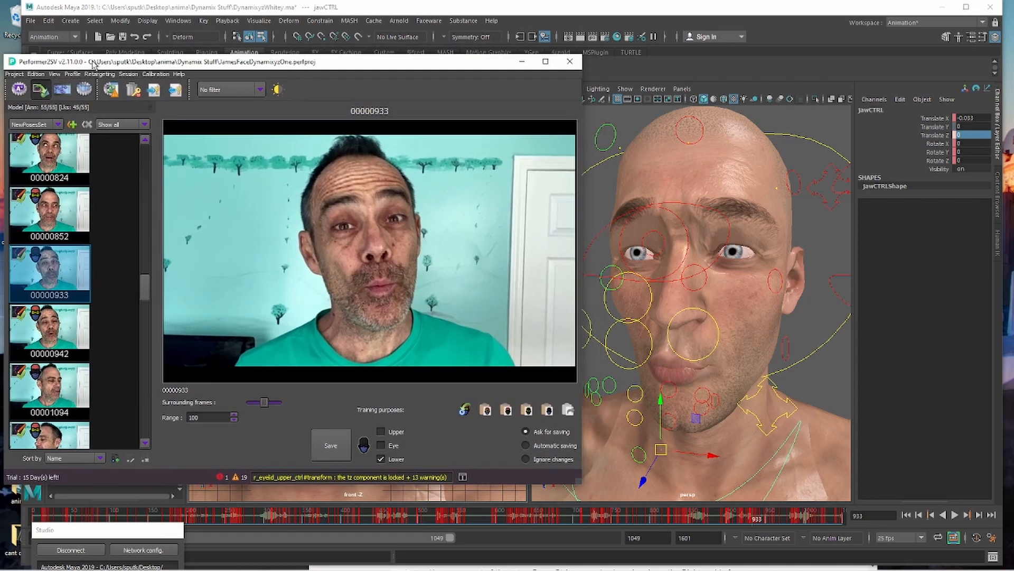
left_click(111, 91)
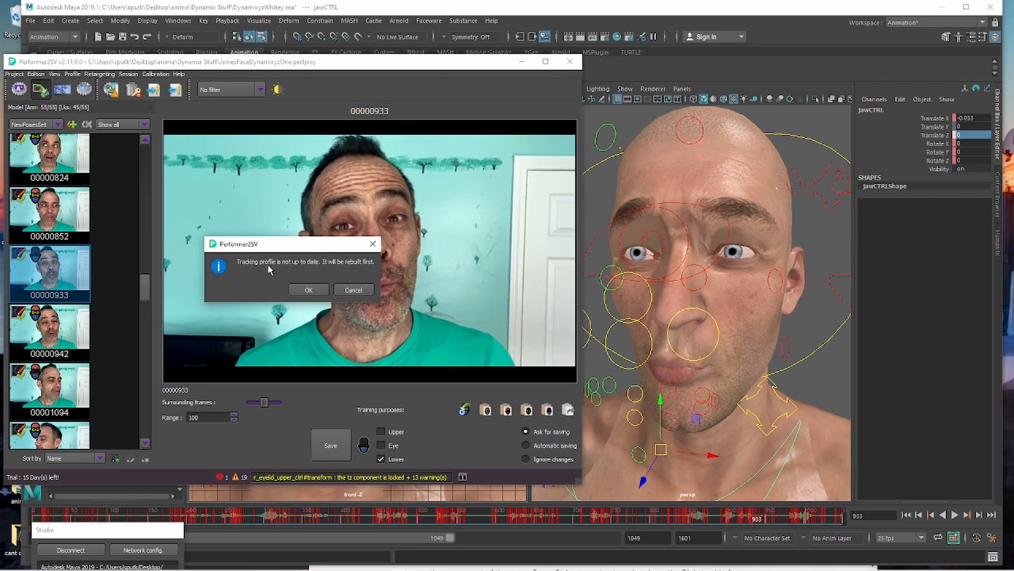
left_click(309, 289)
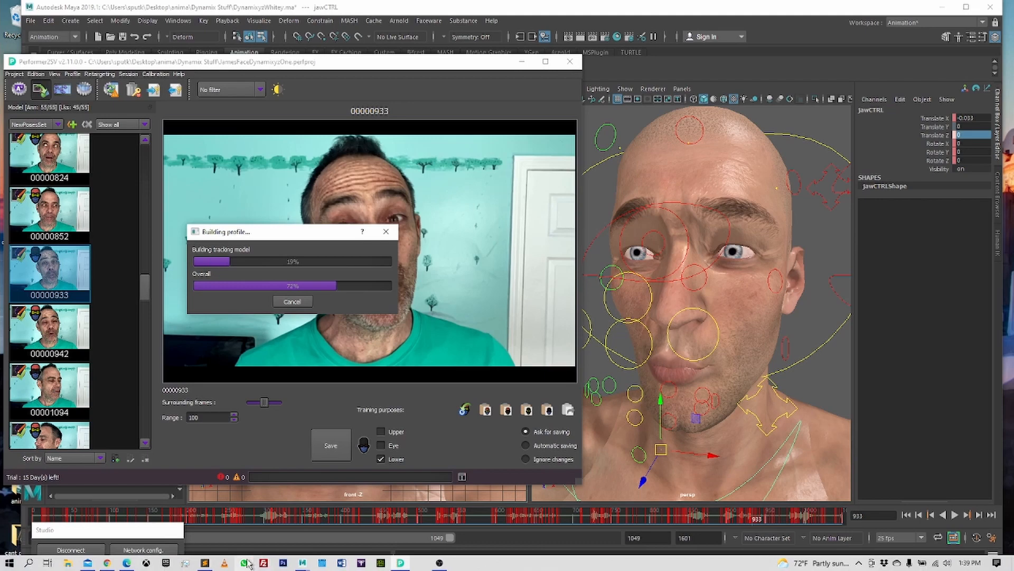
Step: Check CPU, memory and GPU usage in Task Manager while the retargeting profile builds
left_click(185, 563)
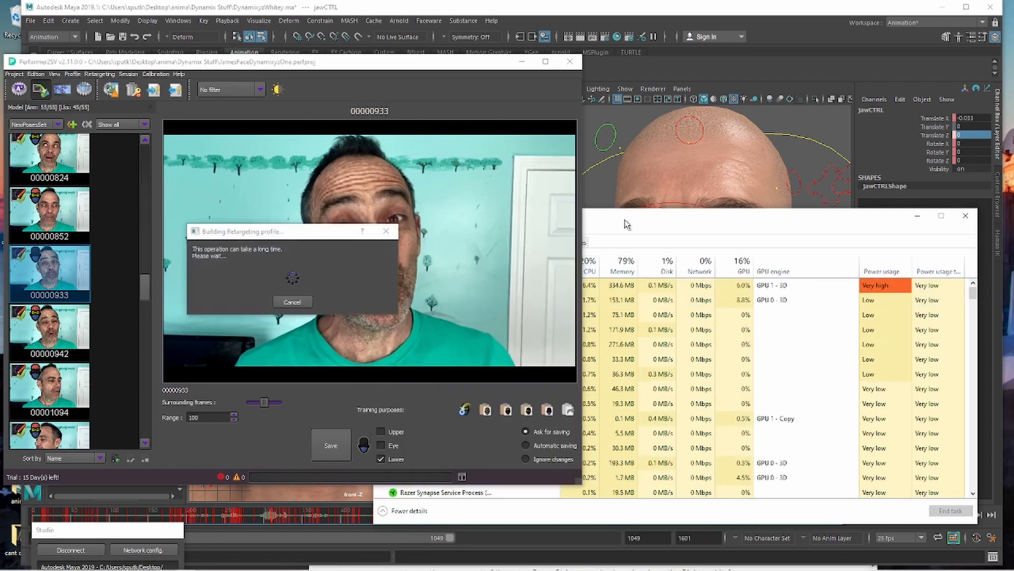
left_click(626, 224)
left_click_drag(626, 224, 645, 223)
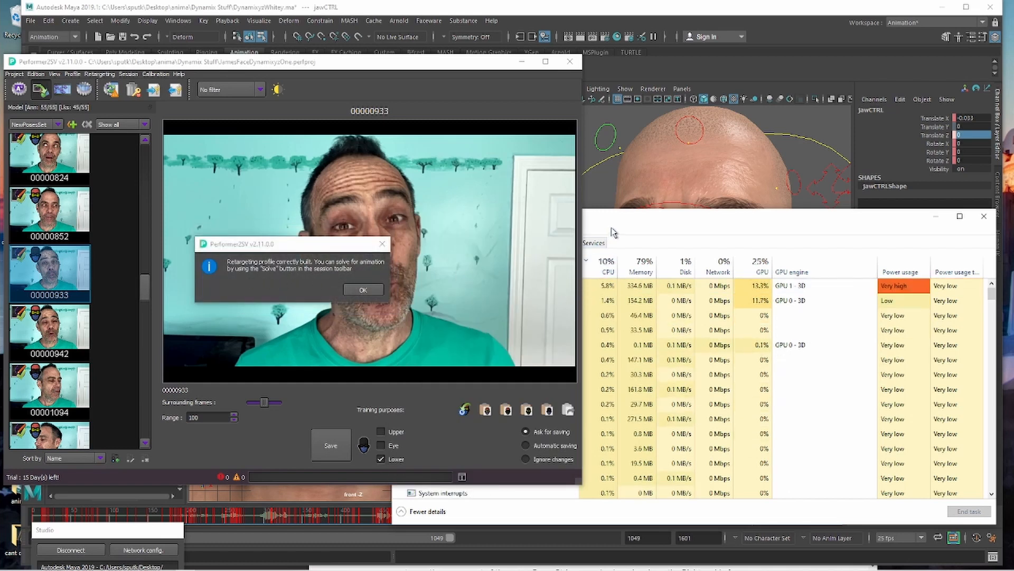
Step: Minimize Task Manager and dismiss the retargeting profile build notification in Performer2SV
left_click(288, 248)
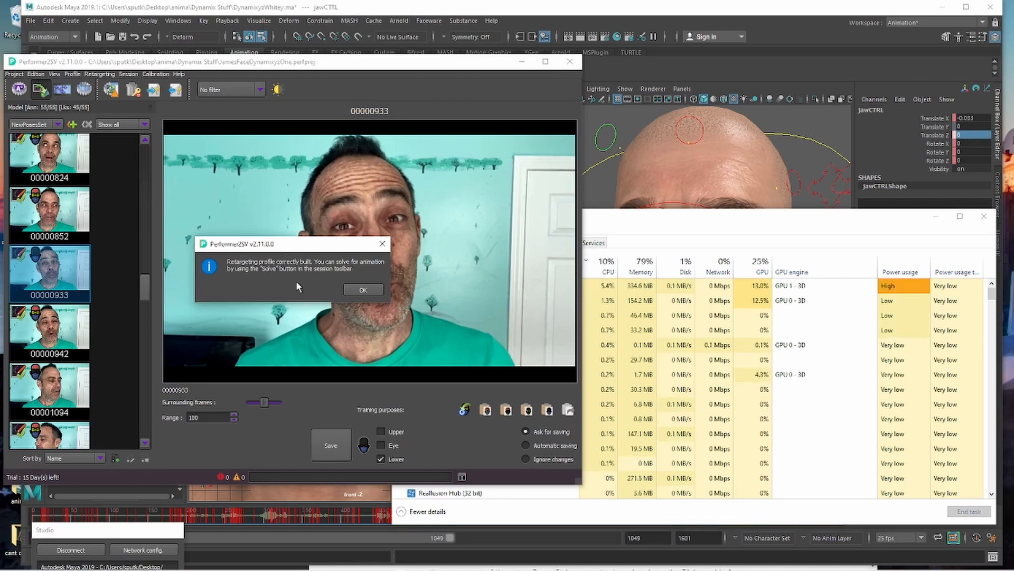
left_click(938, 220)
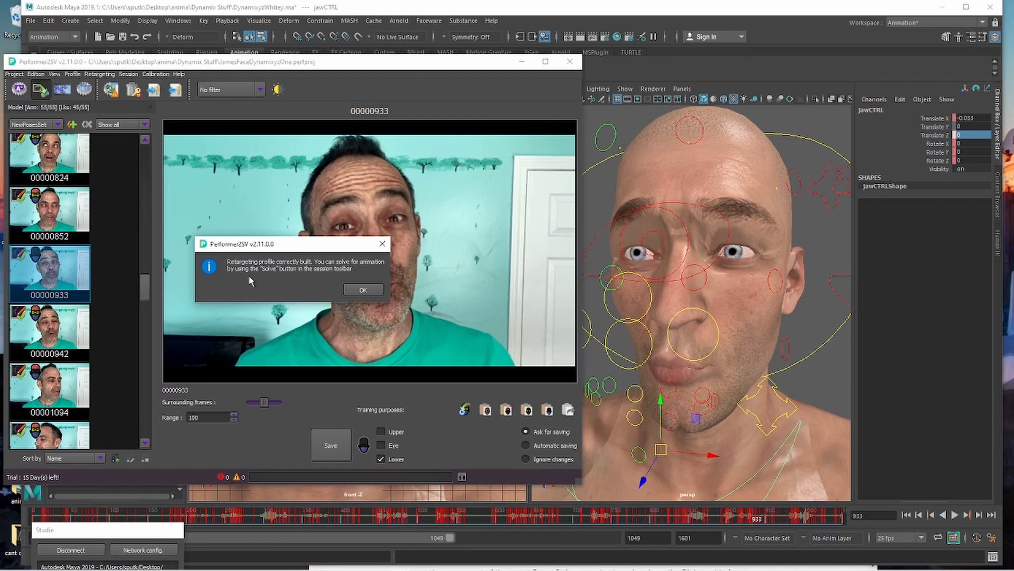
left_click(360, 290)
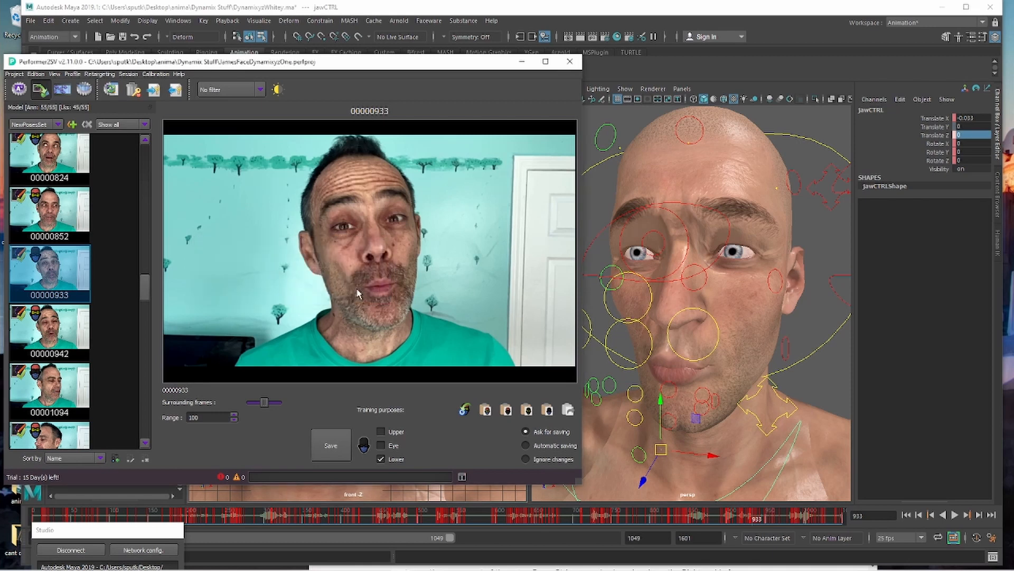
Step: Solve frames 0 to 1049 of the Dynamixyz_One_James_Face session for upper, eye and lower face with high-fidelity curve simplification, and acknowledge the messages
left_click(62, 89)
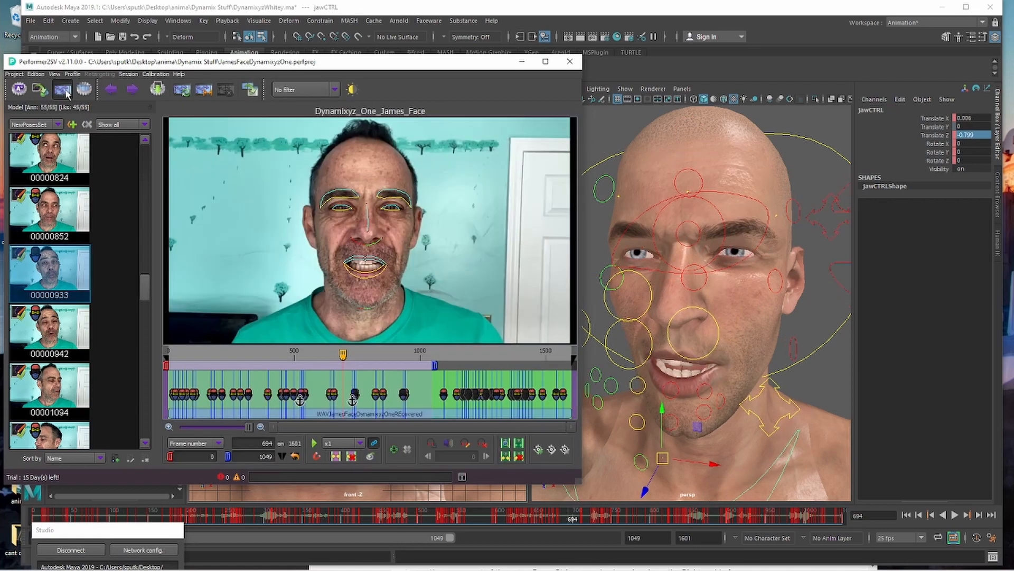
left_click(249, 90)
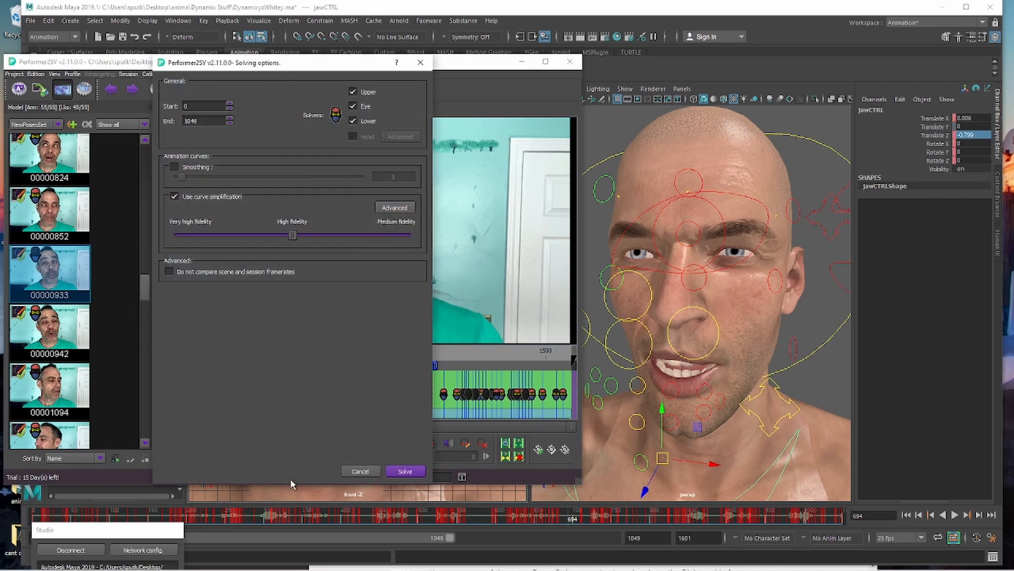
mouse_move(280, 65)
left_mouse_down()
mouse_move(467, 46)
mouse_move(292, 59)
left_mouse_up()
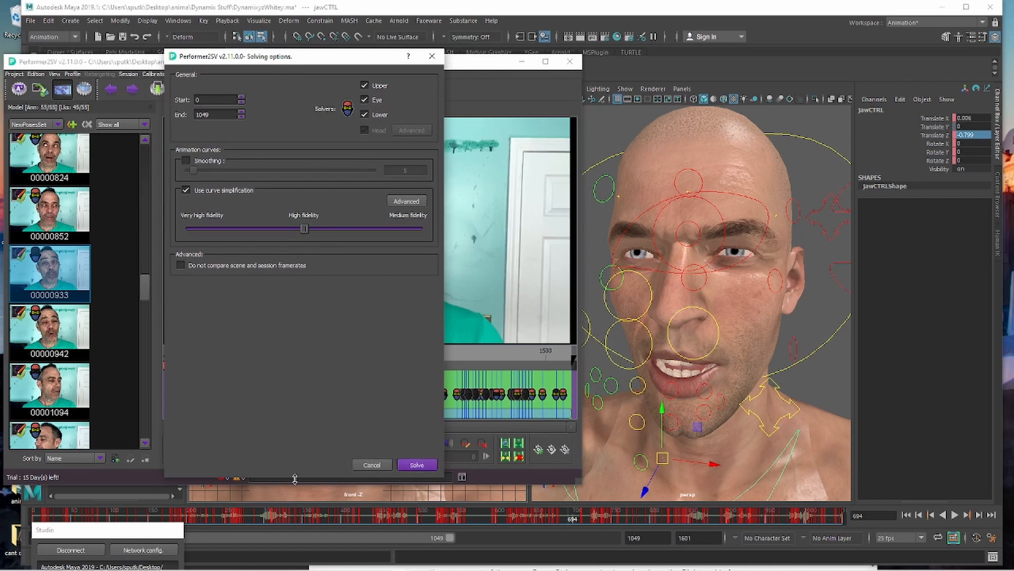
left_click_drag(304, 478, 312, 325)
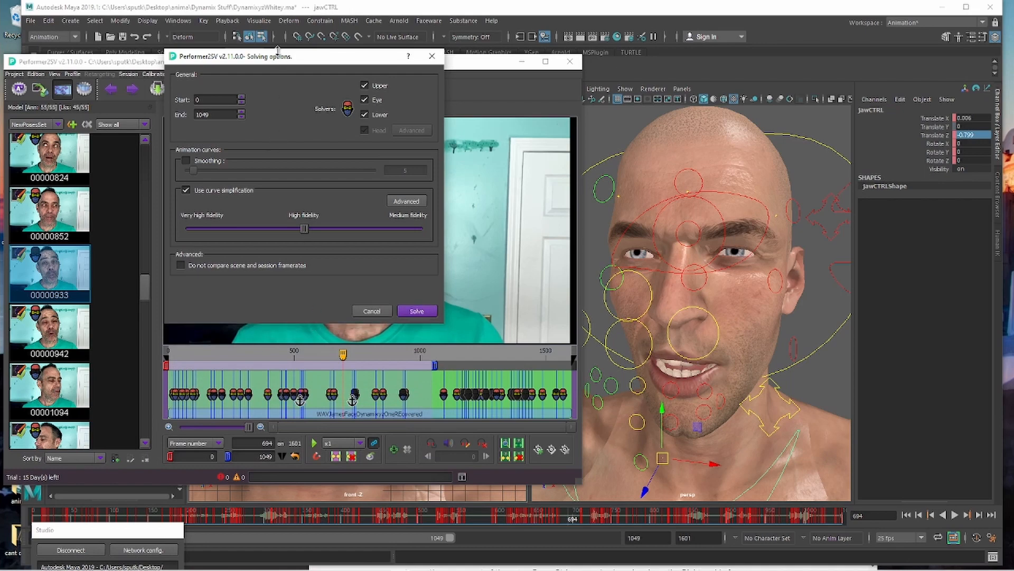
left_click_drag(278, 57, 323, 60)
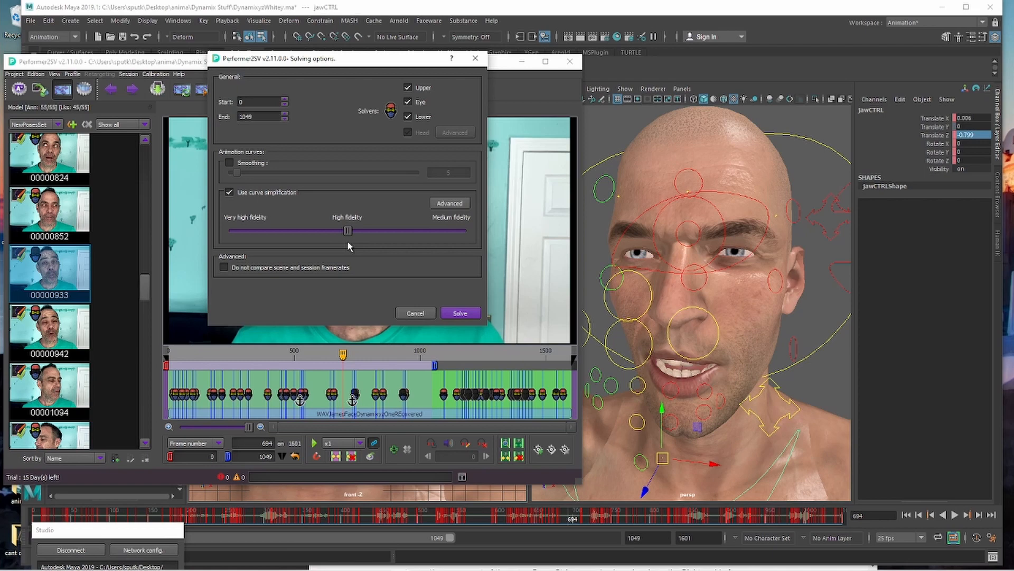
left_click(461, 313)
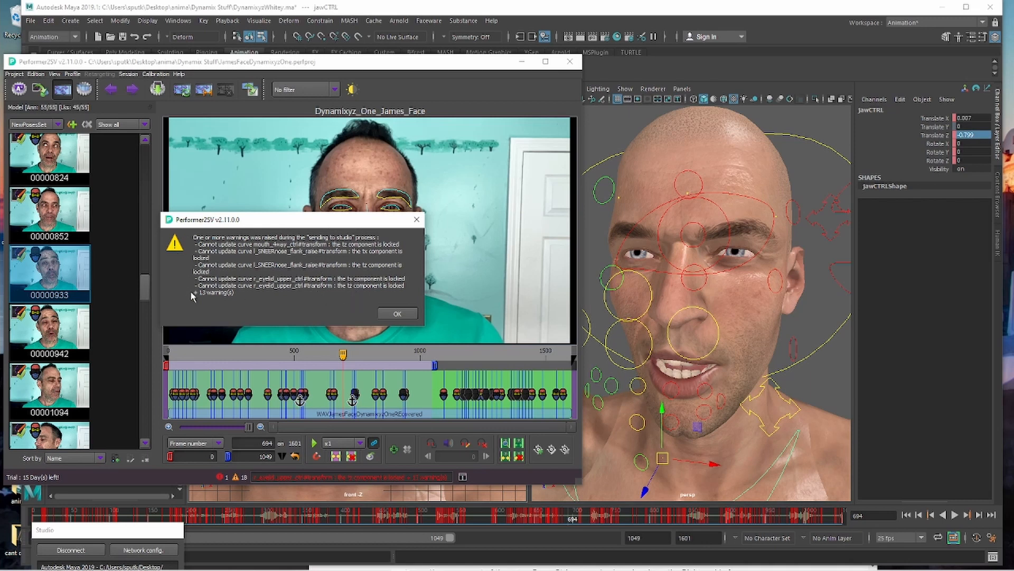
left_click(390, 316)
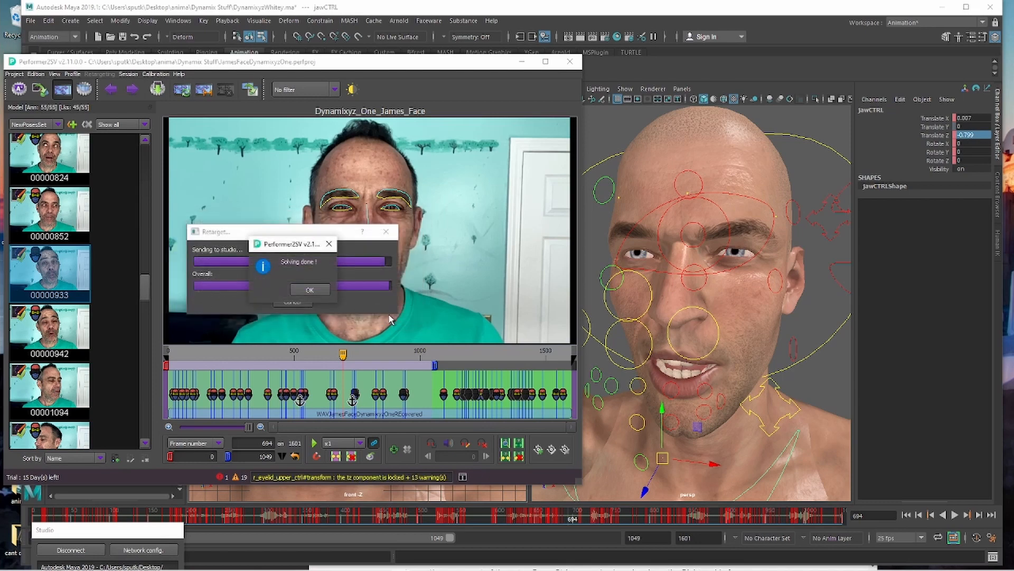
left_click(311, 290)
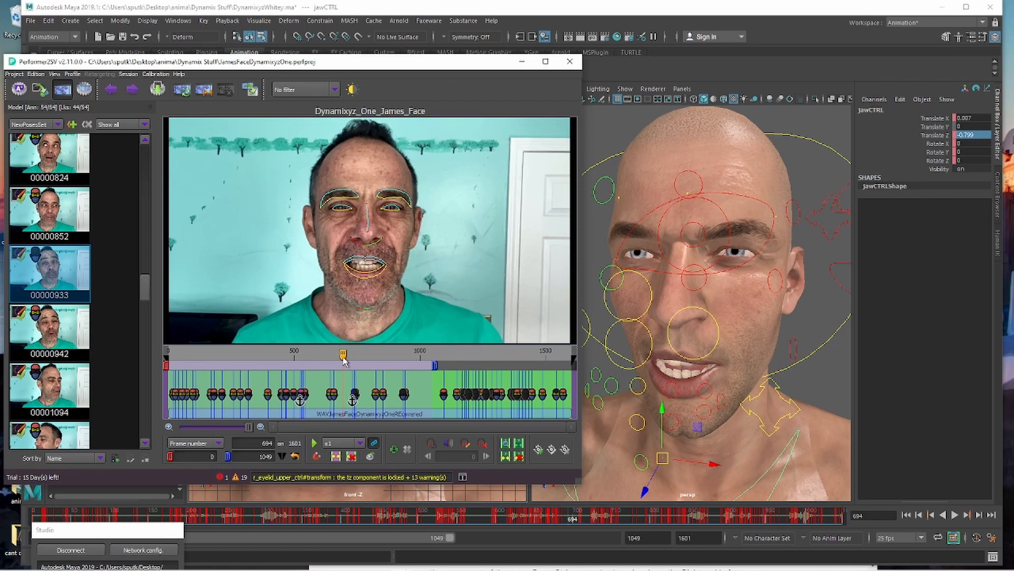
Step: Play back the solved animation from about frame 875 to examine the mouth pucker around frame 933 on the rig
left_click_drag(343, 360, 397, 367)
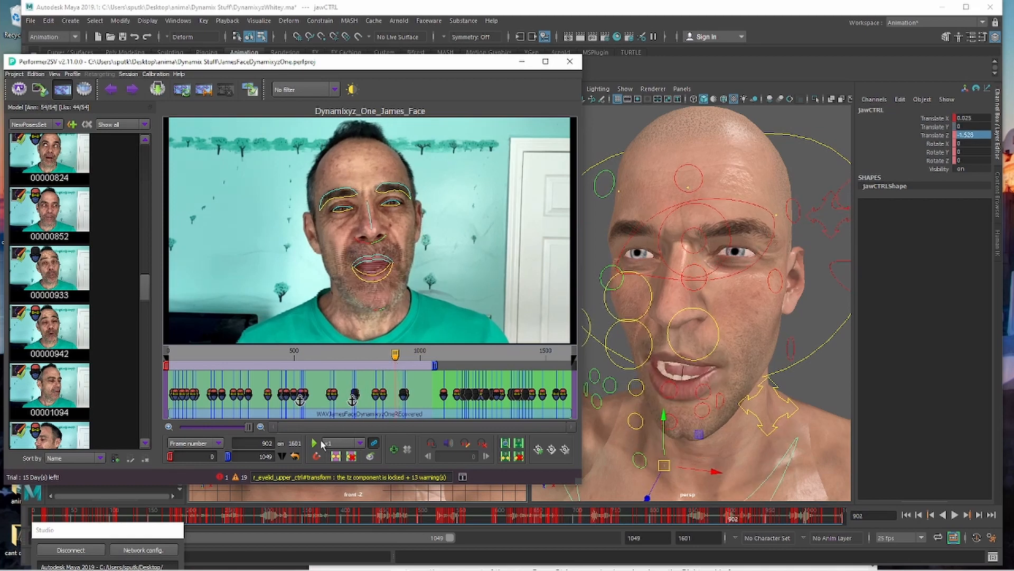
left_click_drag(397, 356, 391, 358)
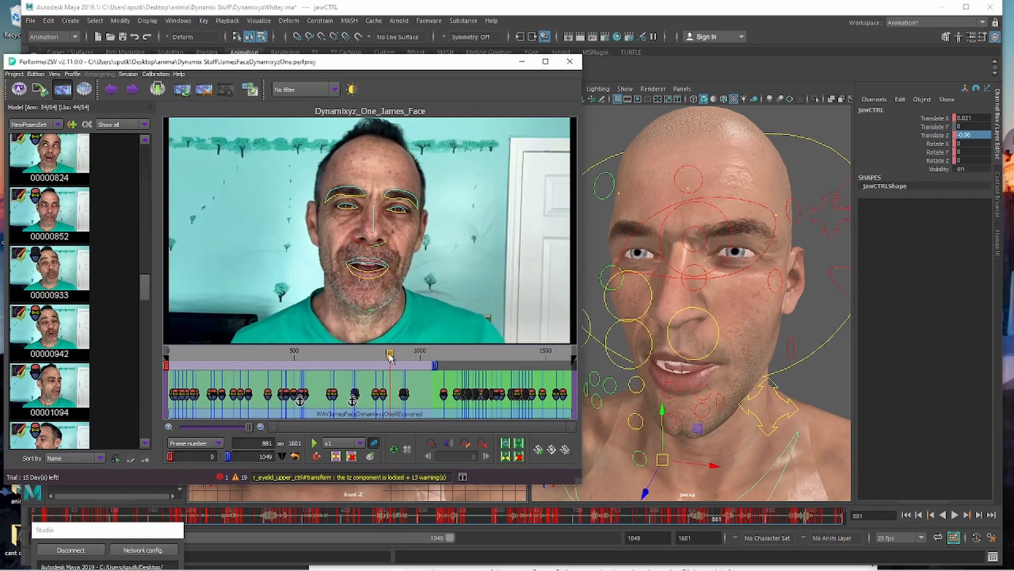
left_click(315, 444)
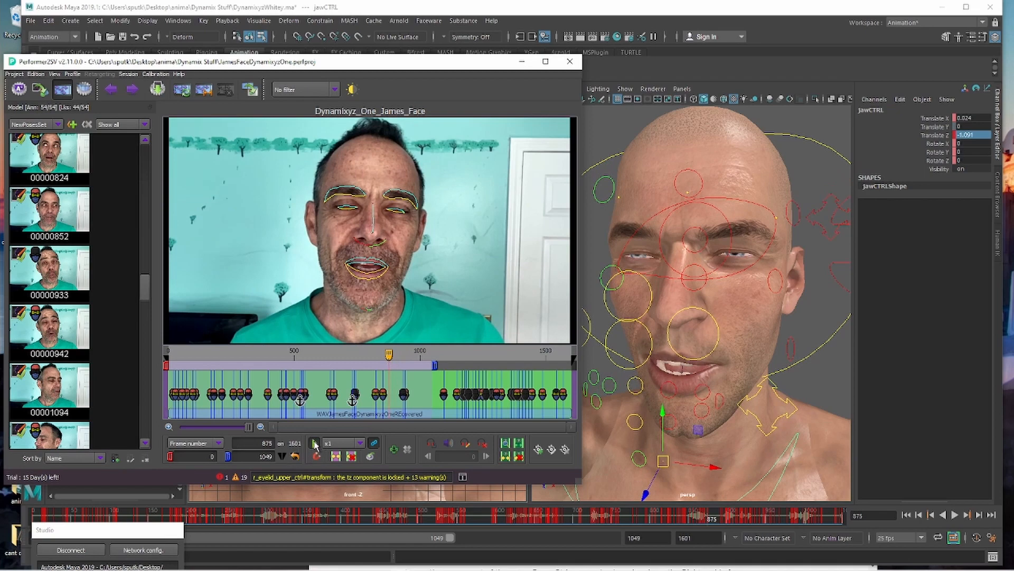
left_click(388, 363)
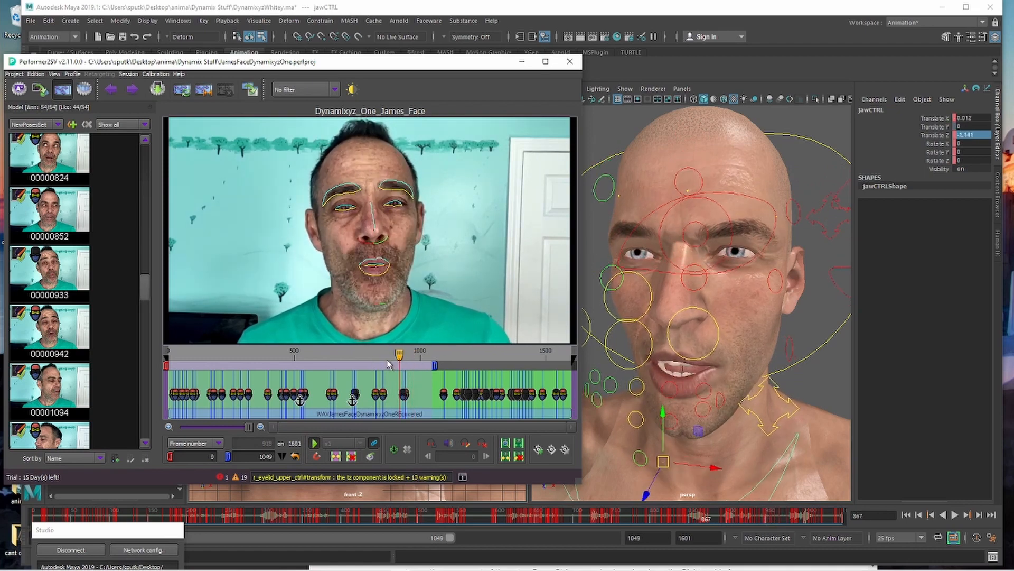
left_click(387, 360)
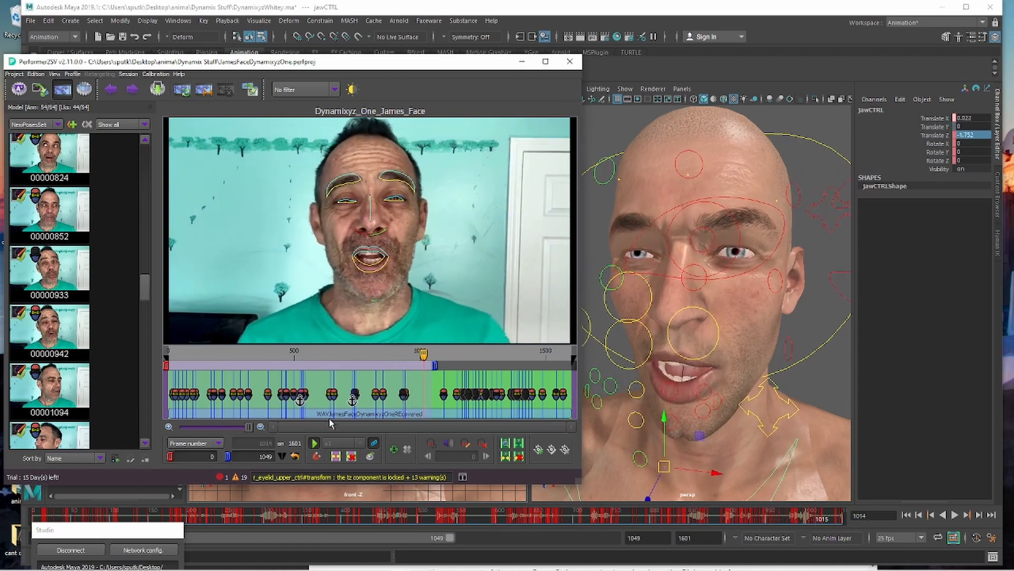
left_click(315, 445)
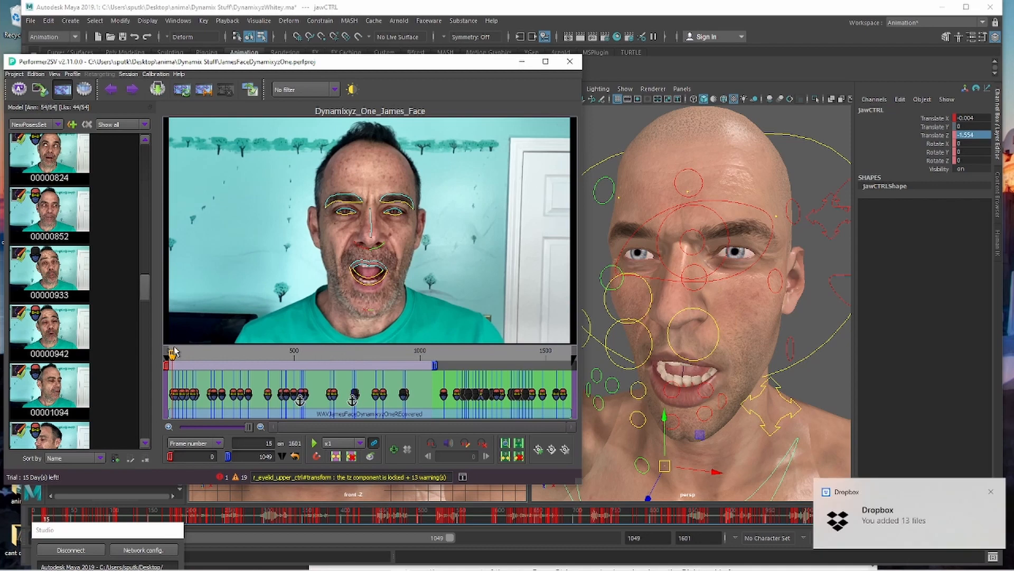
Step: Play the solved animation from frame 0 to compare the rig with the actor's performance, then stop playback
mouse_move(173, 354)
left_mouse_down()
mouse_move(256, 357)
mouse_move(163, 357)
left_mouse_up()
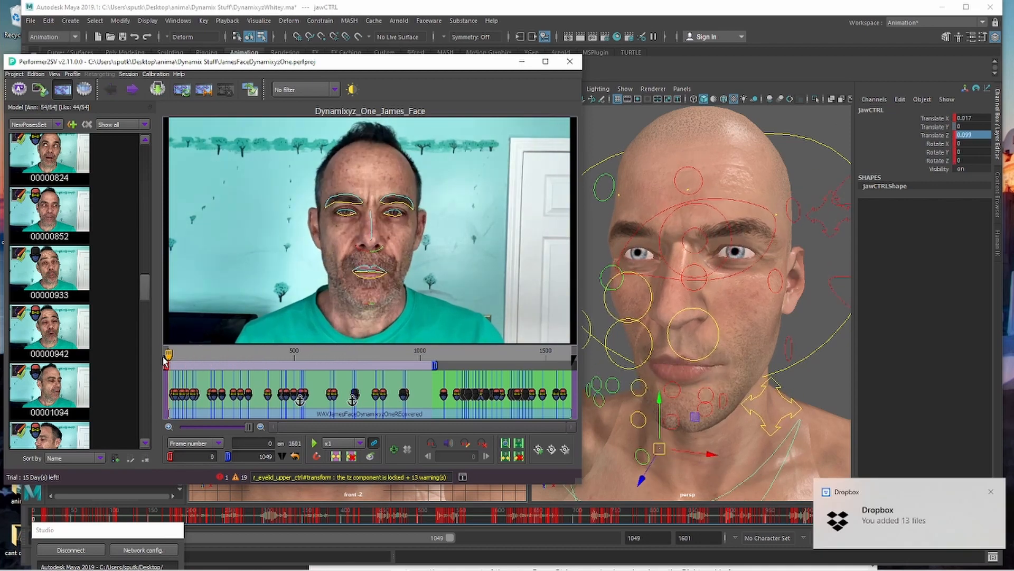
left_click(314, 442)
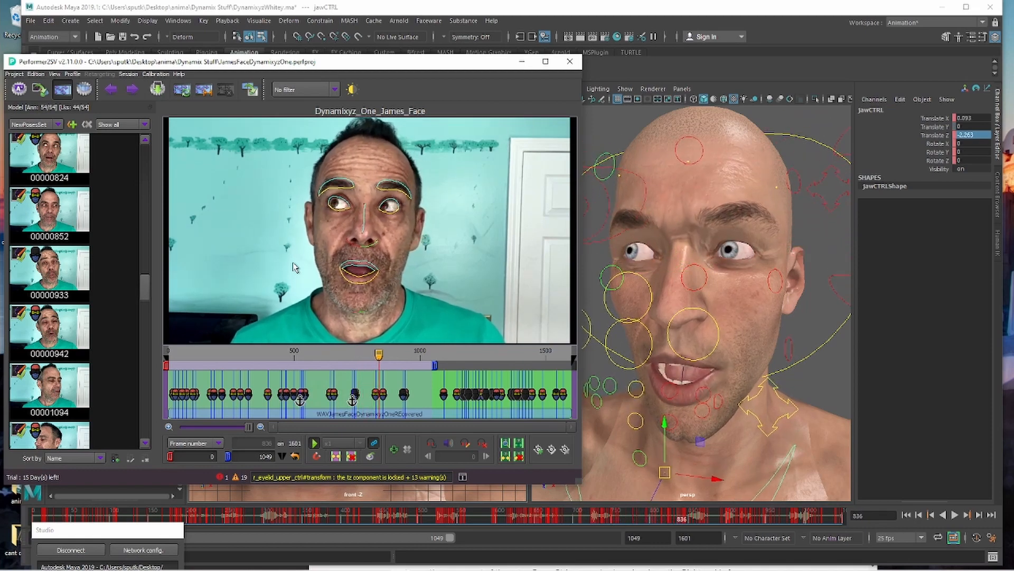
left_click(314, 445)
Step: Examine the animation around frame 713 on a magnified timeline, playing it back from frame 654
left_click_drag(392, 362, 348, 361)
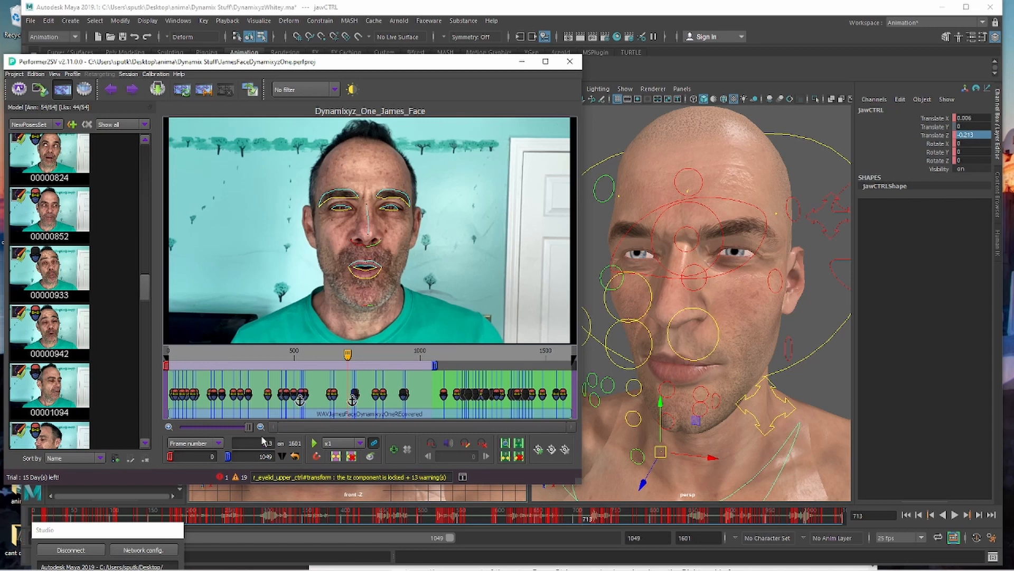
left_click_drag(249, 427, 188, 421)
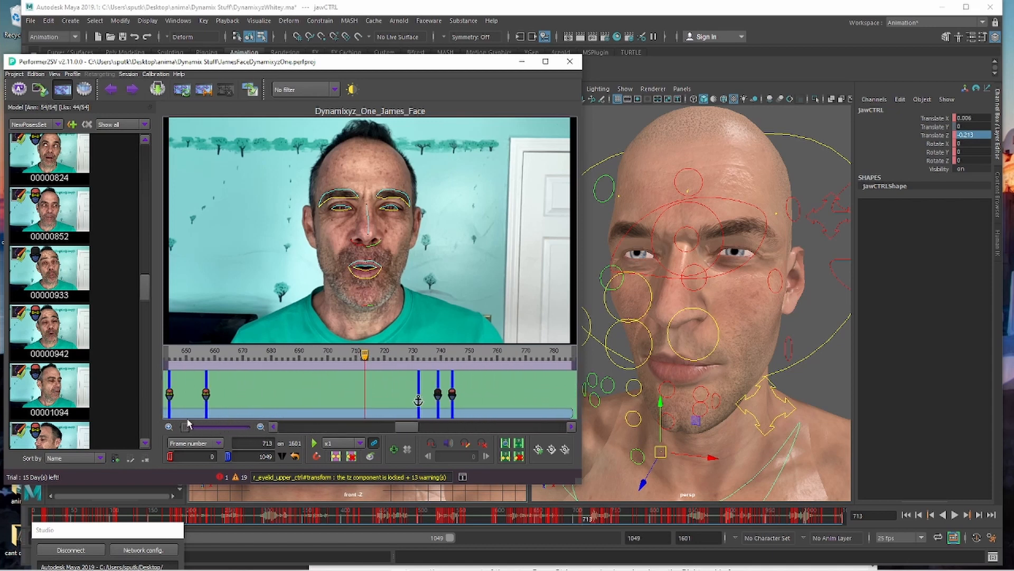
left_click_drag(364, 359, 200, 377)
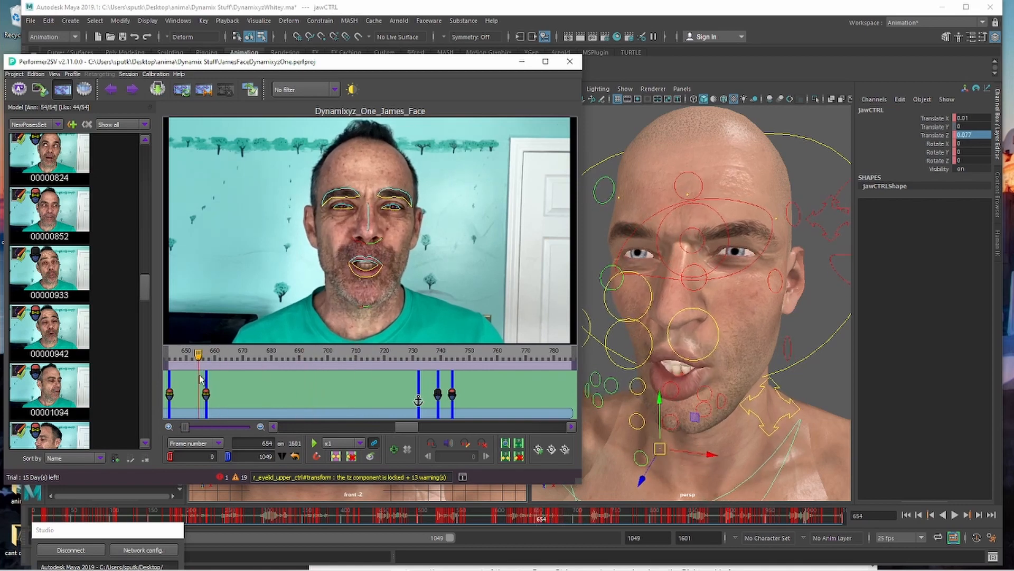
left_click(314, 444)
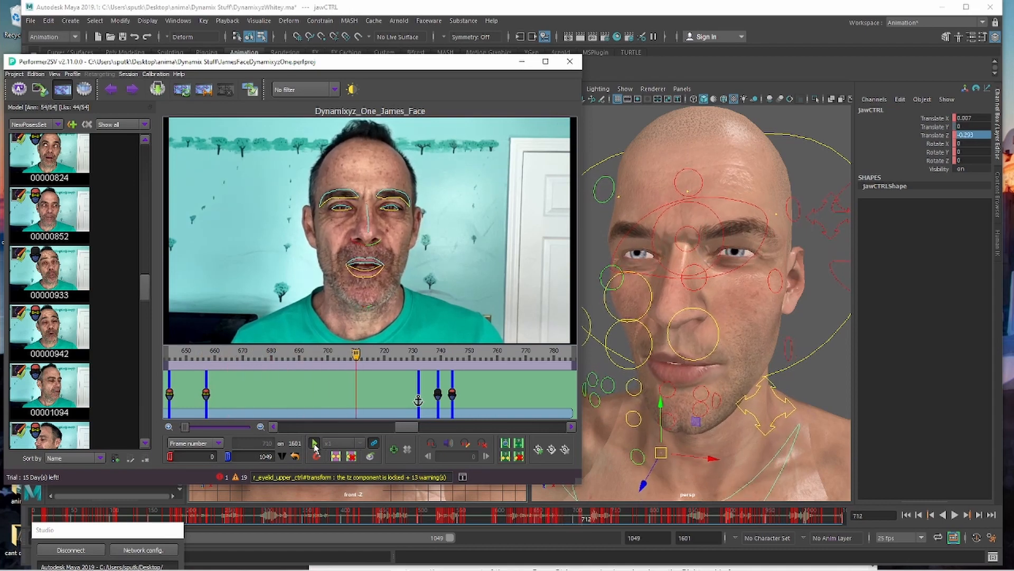
left_click(315, 448)
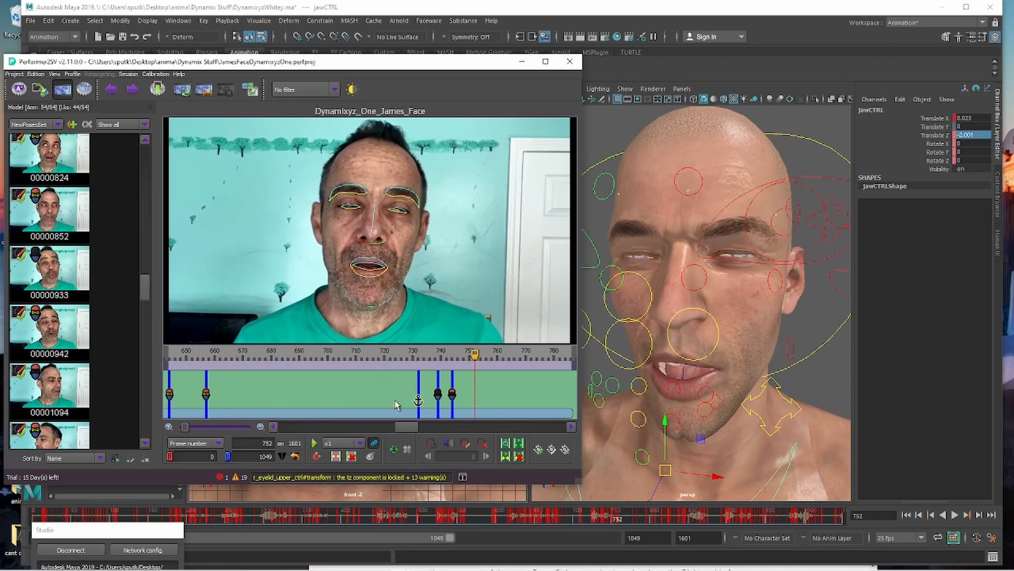
Step: Replay the animation from frame 690 and again from frame 686 to examine the rig's mouth shapes
left_click_drag(478, 354, 300, 376)
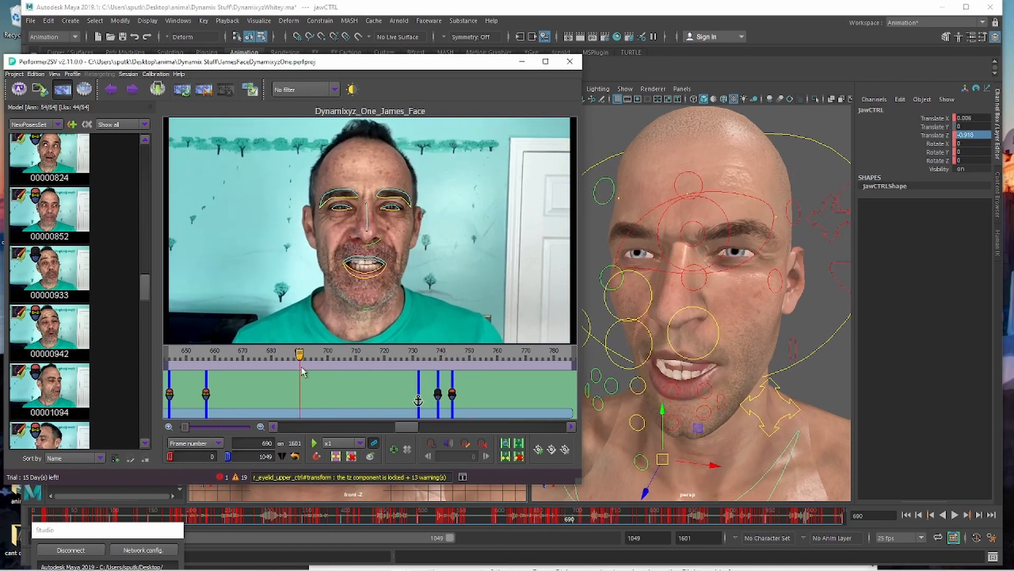
left_click(315, 444)
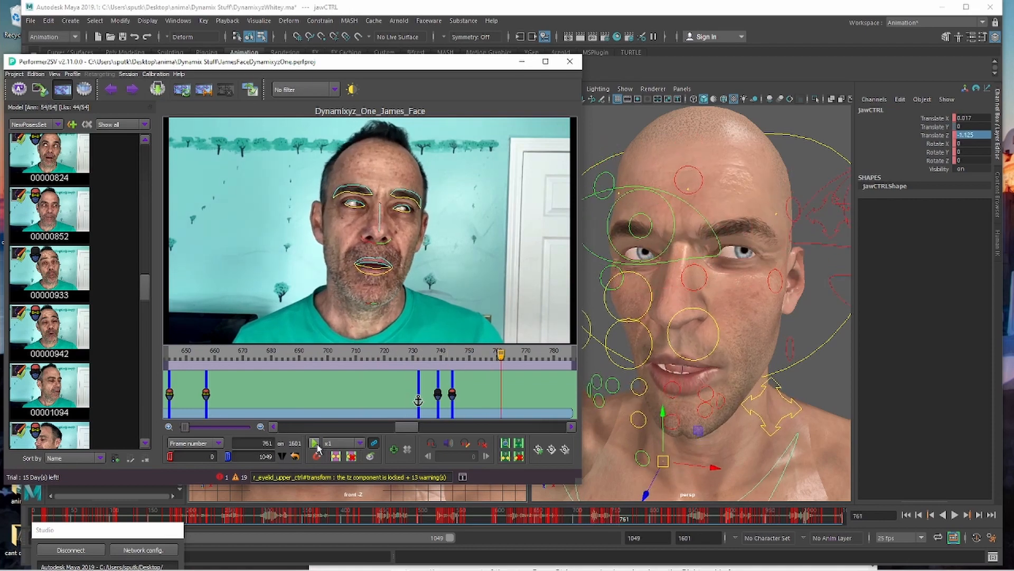
left_click_drag(506, 356, 288, 380)
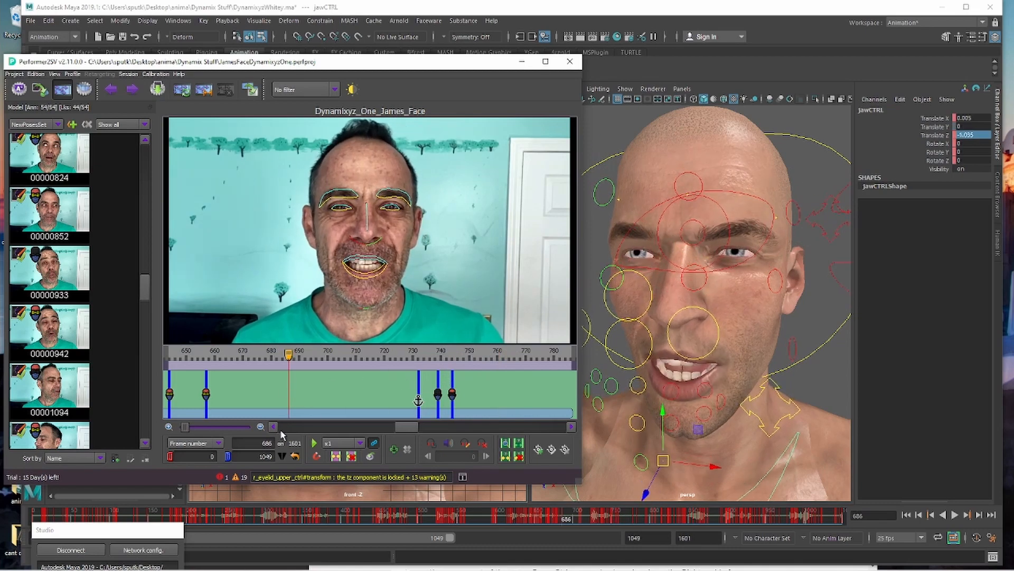
left_click(314, 444)
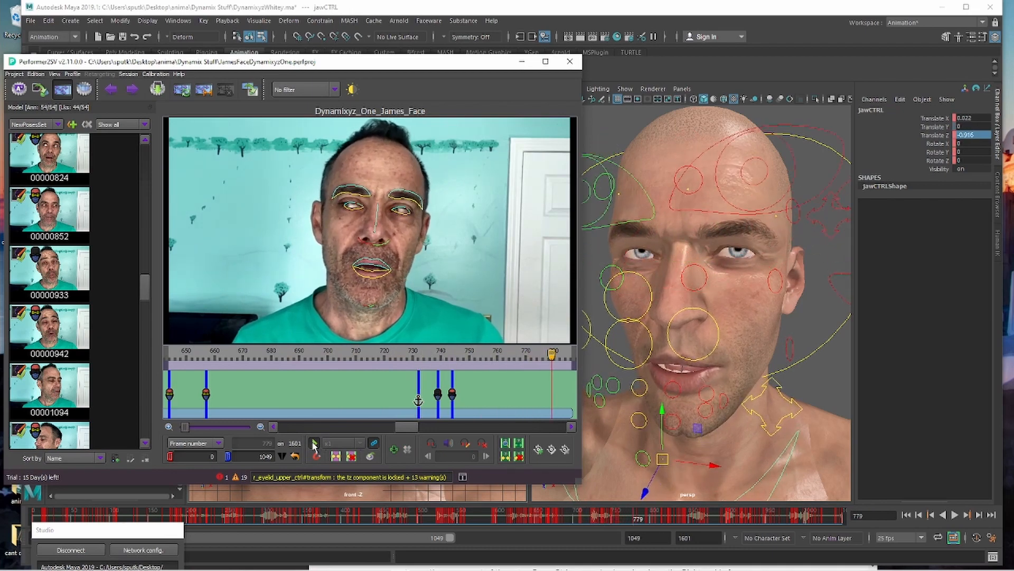
left_click(314, 444)
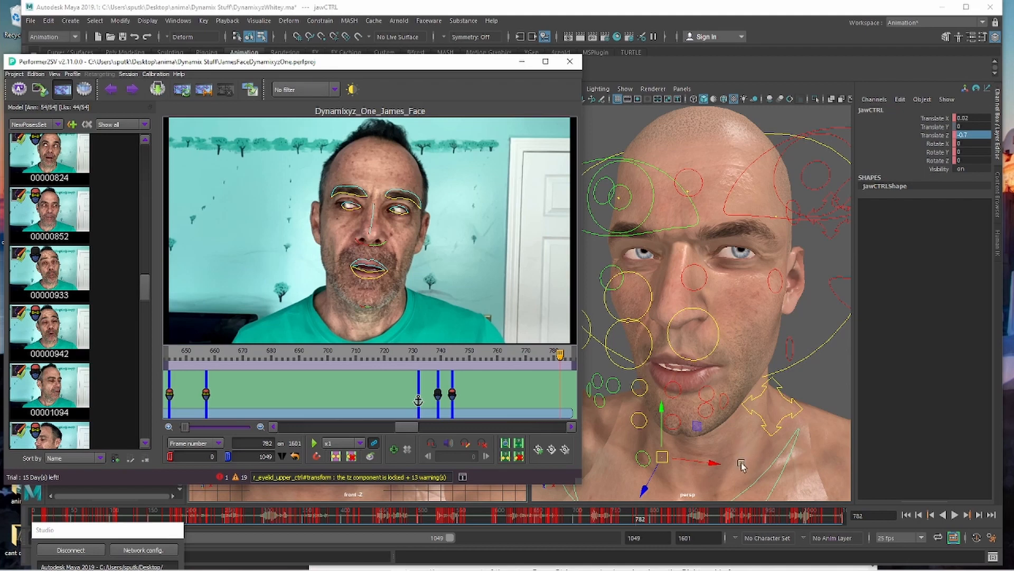
Step: Go to frame 696 and view the annotation choices for adding it as a pose, then close the dialog without adding it
left_click(317, 353)
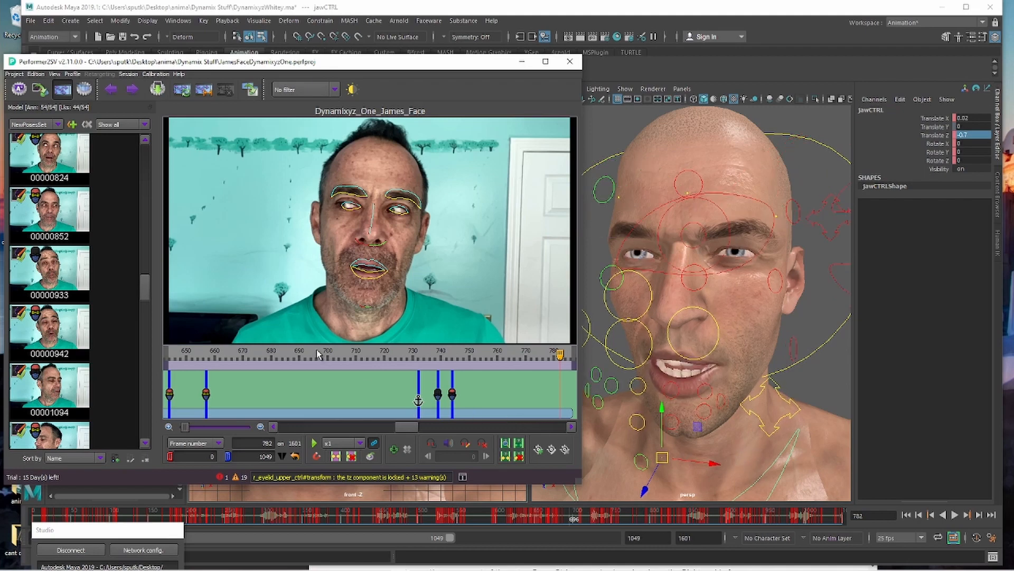
left_click(157, 90)
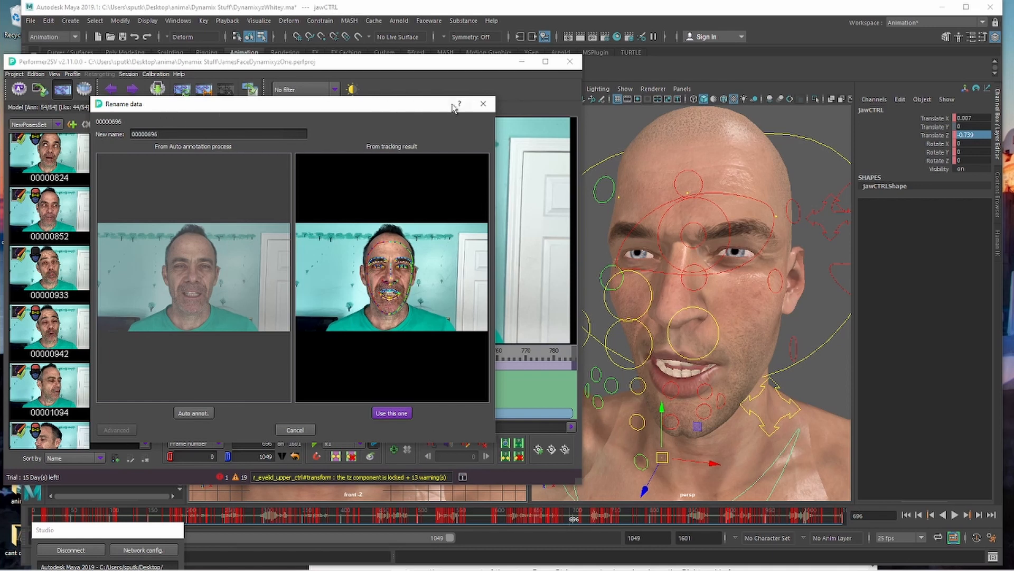
left_click(483, 105)
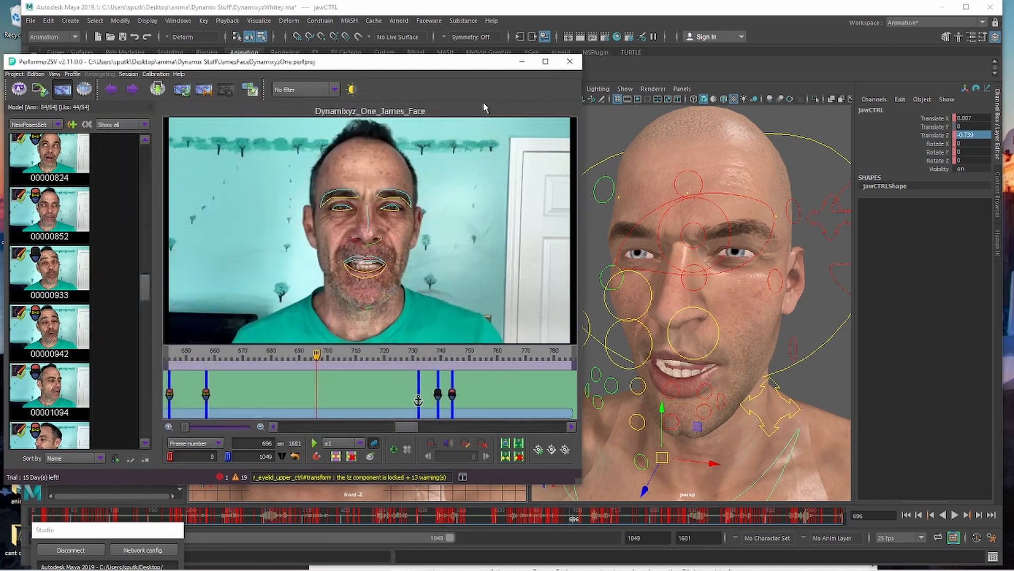